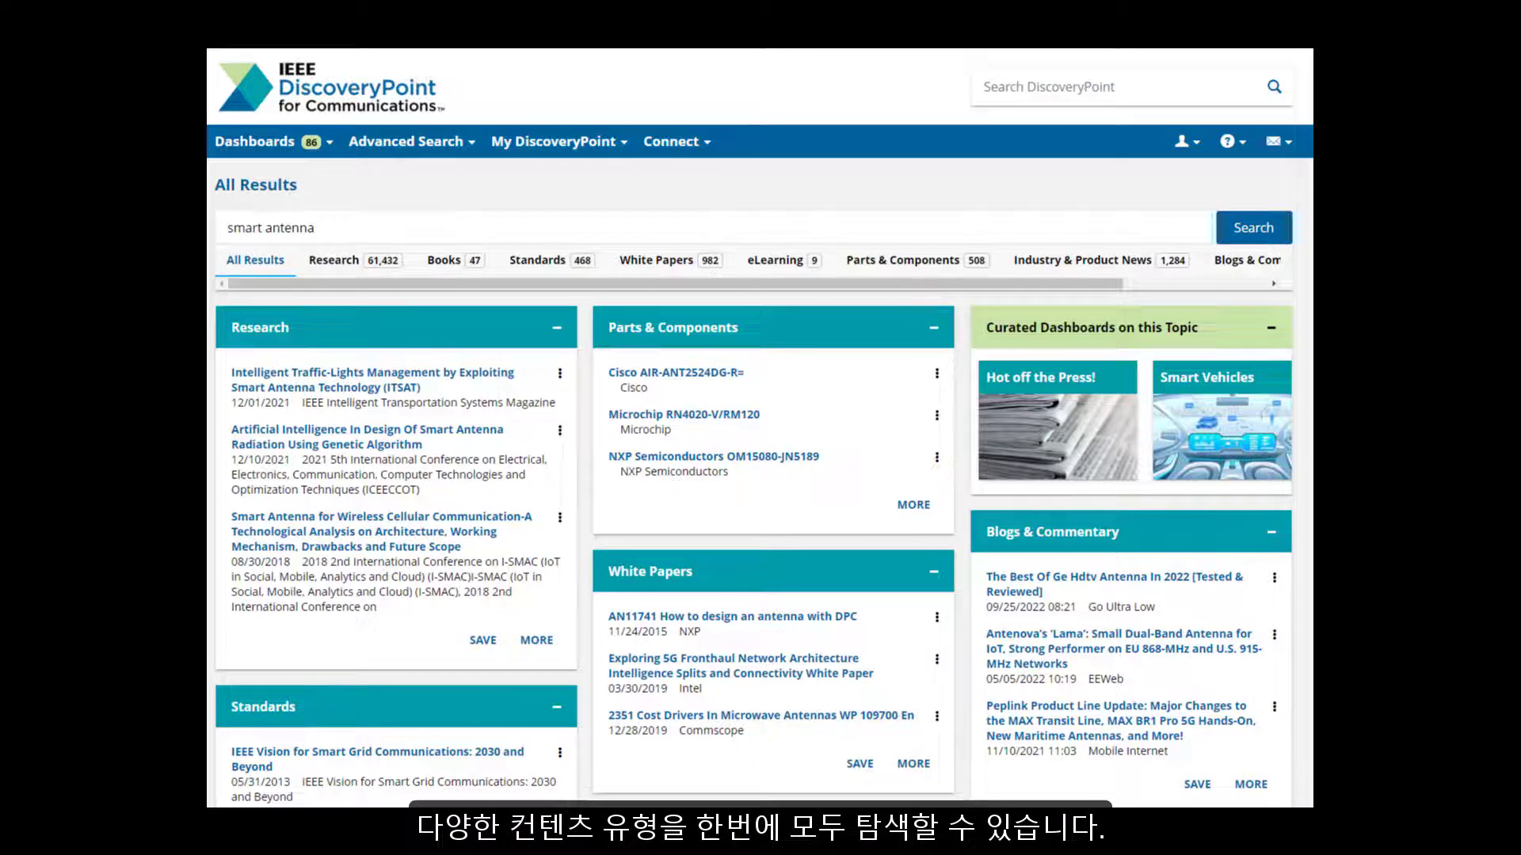
scroll(759, 428, "down", 1)
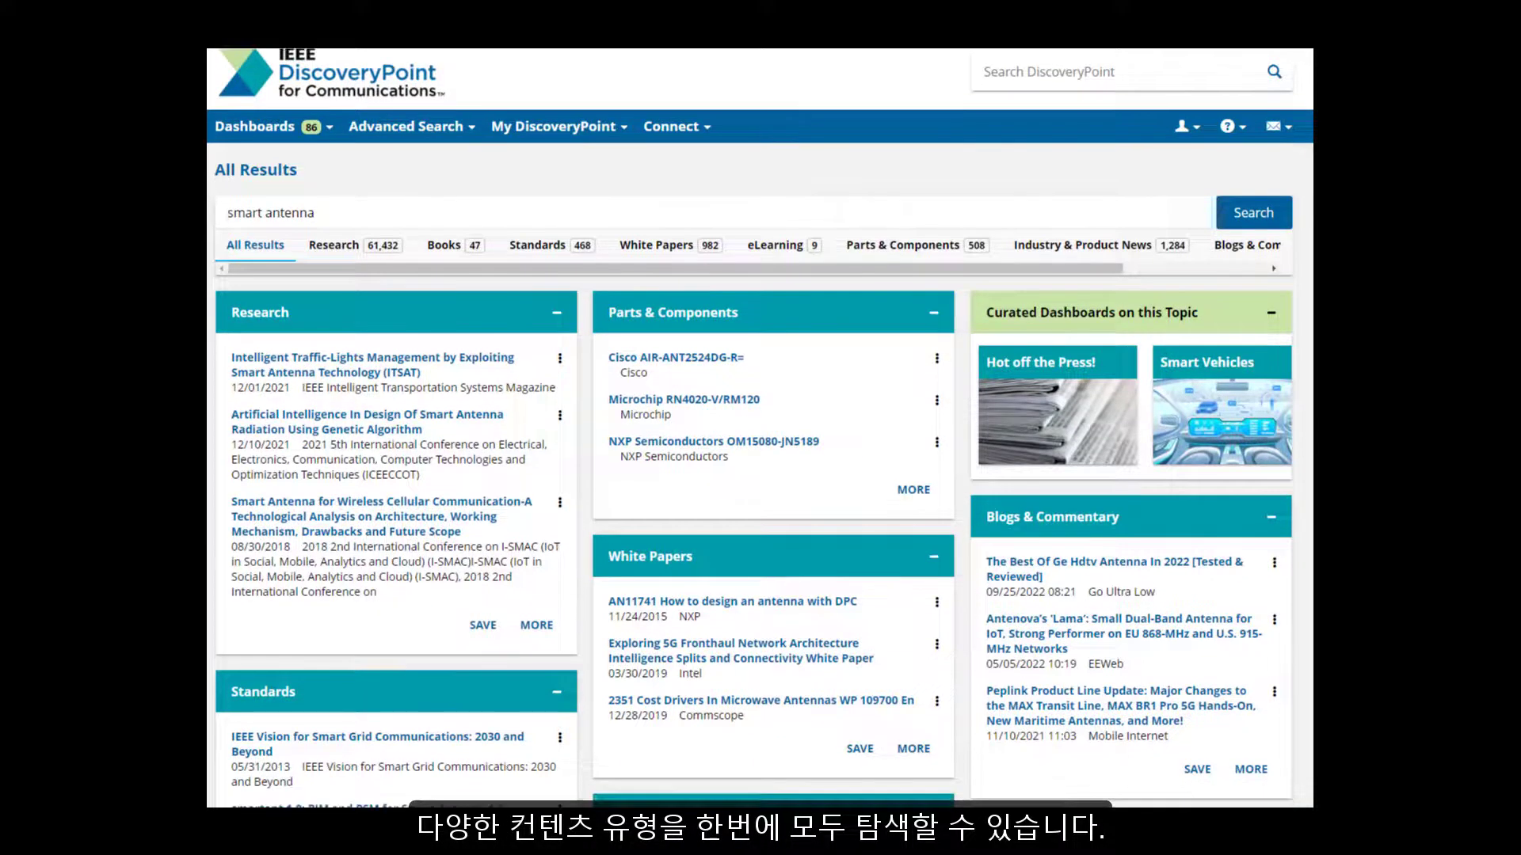
scroll(760, 428, "down", 3)
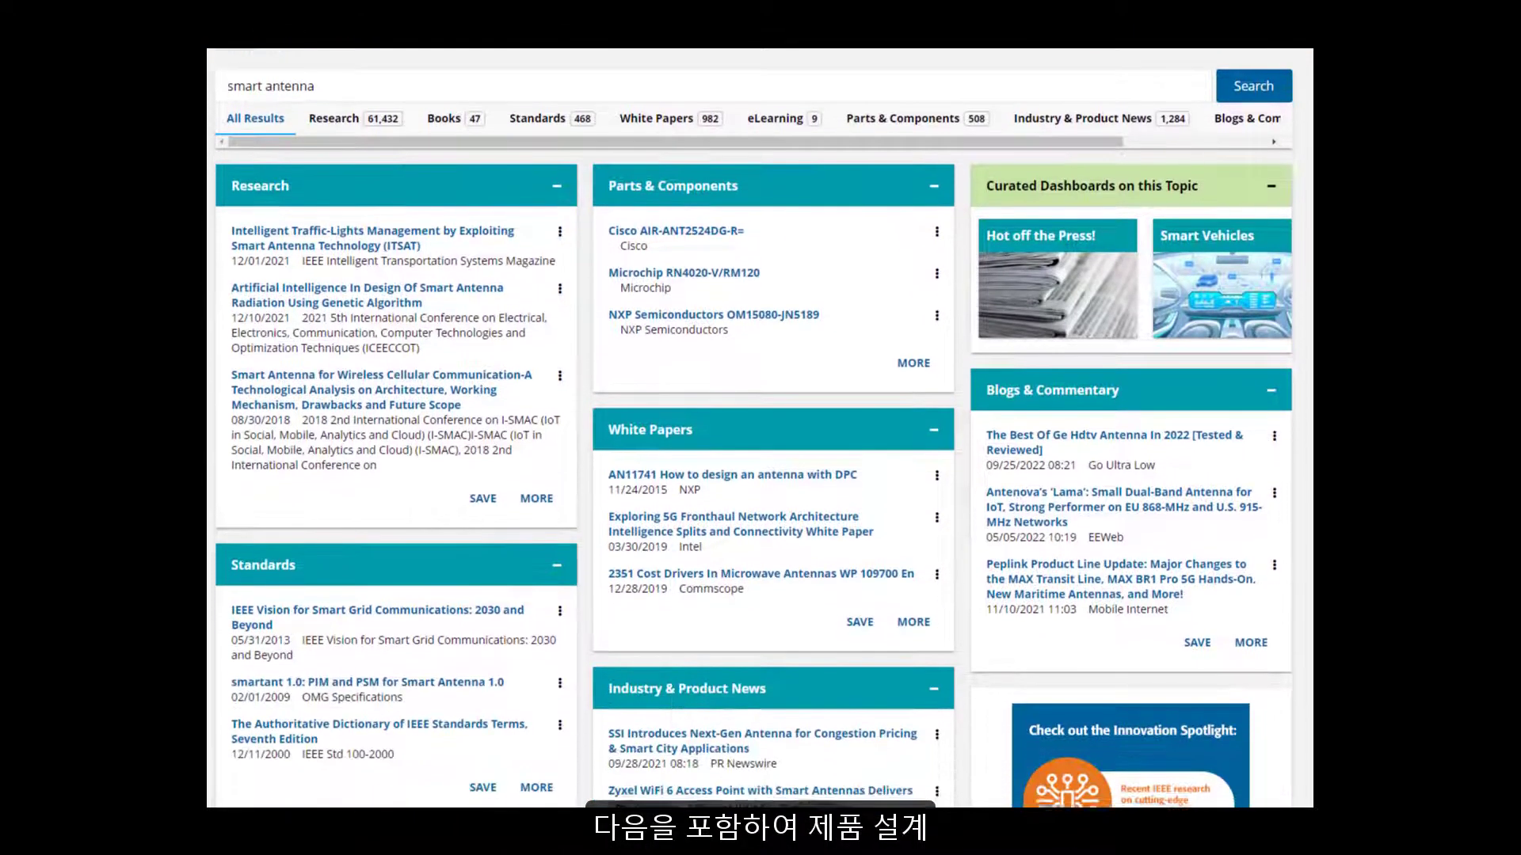
scroll(759, 428, "down", 1)
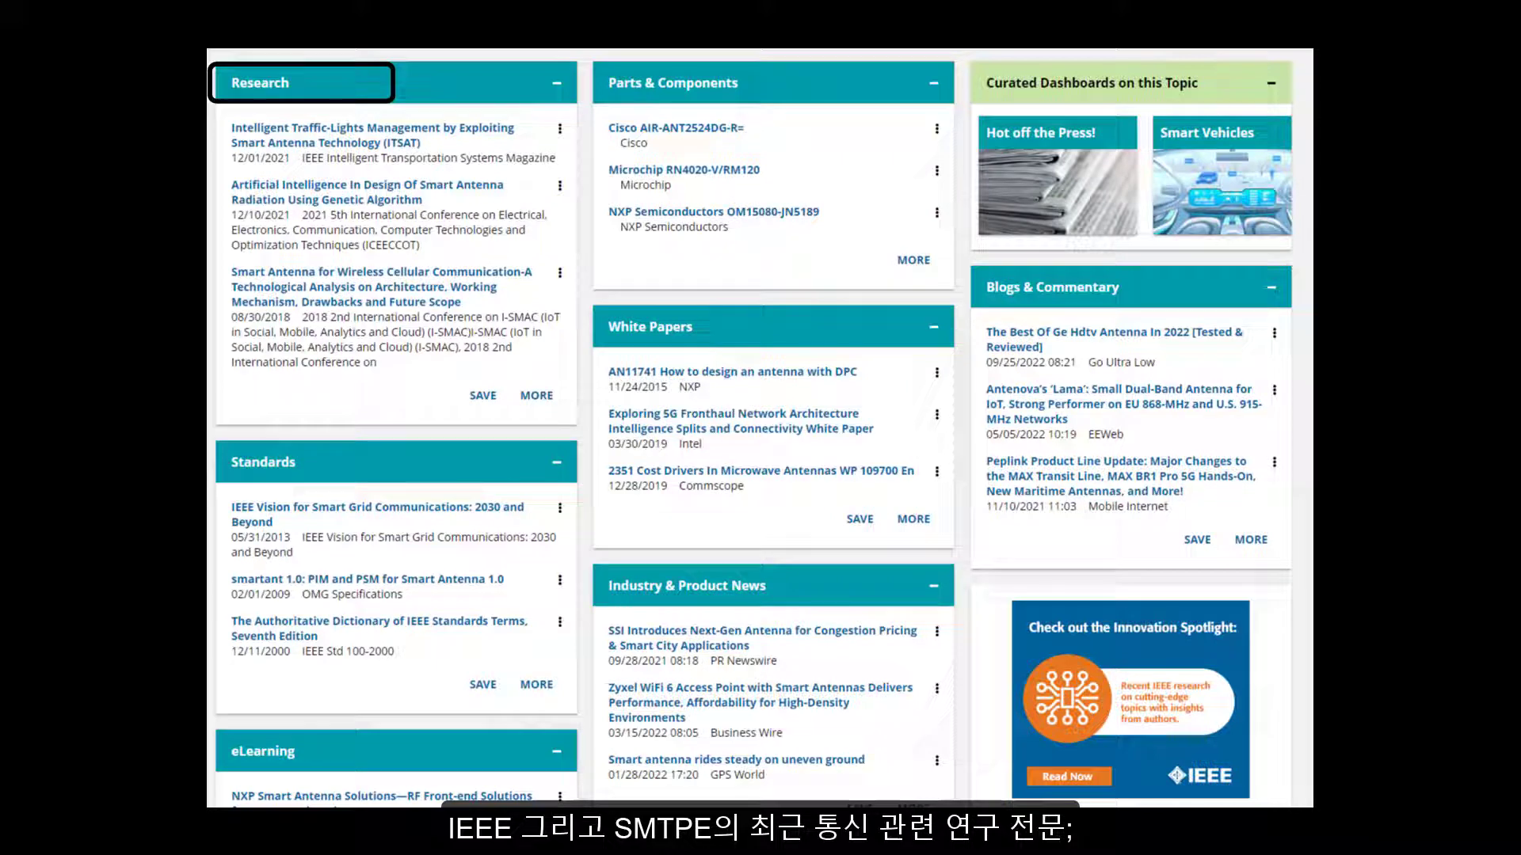
scroll(753, 427, "down", 4)
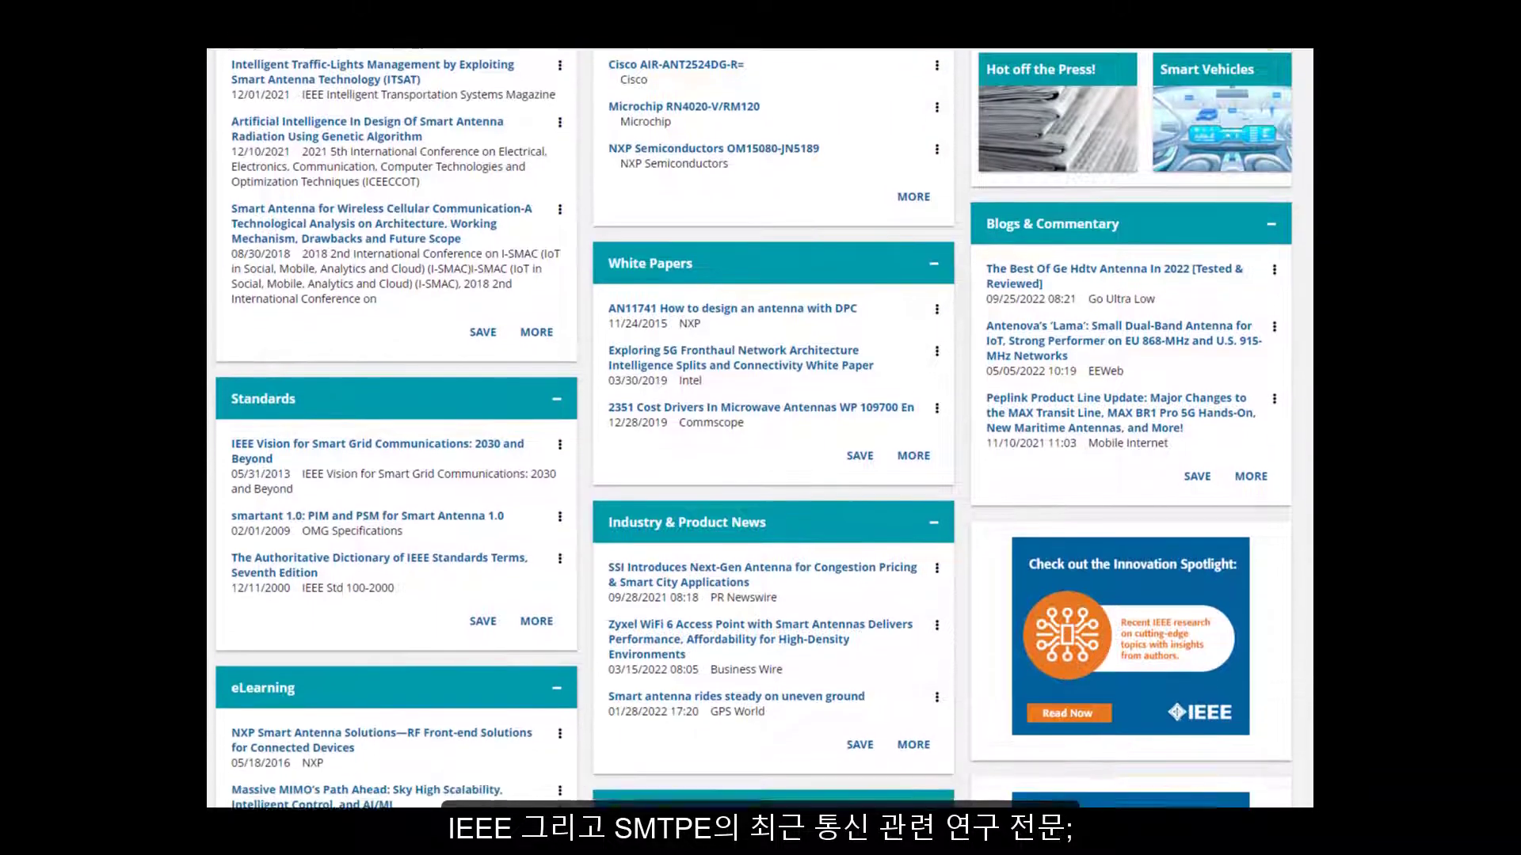
scroll(754, 428, "down", 1)
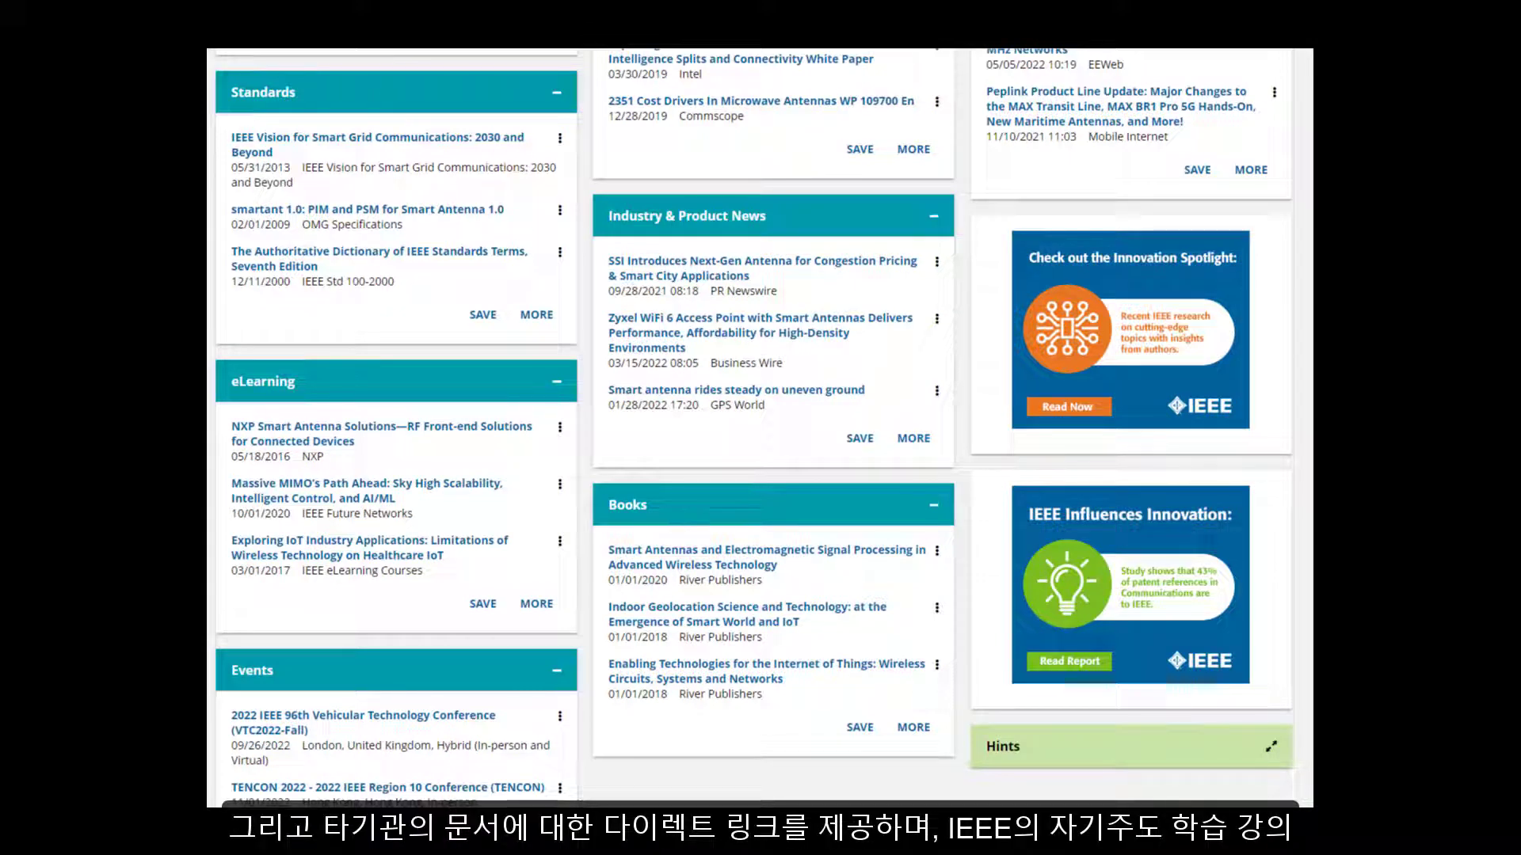
scroll(760, 428, "down", 1)
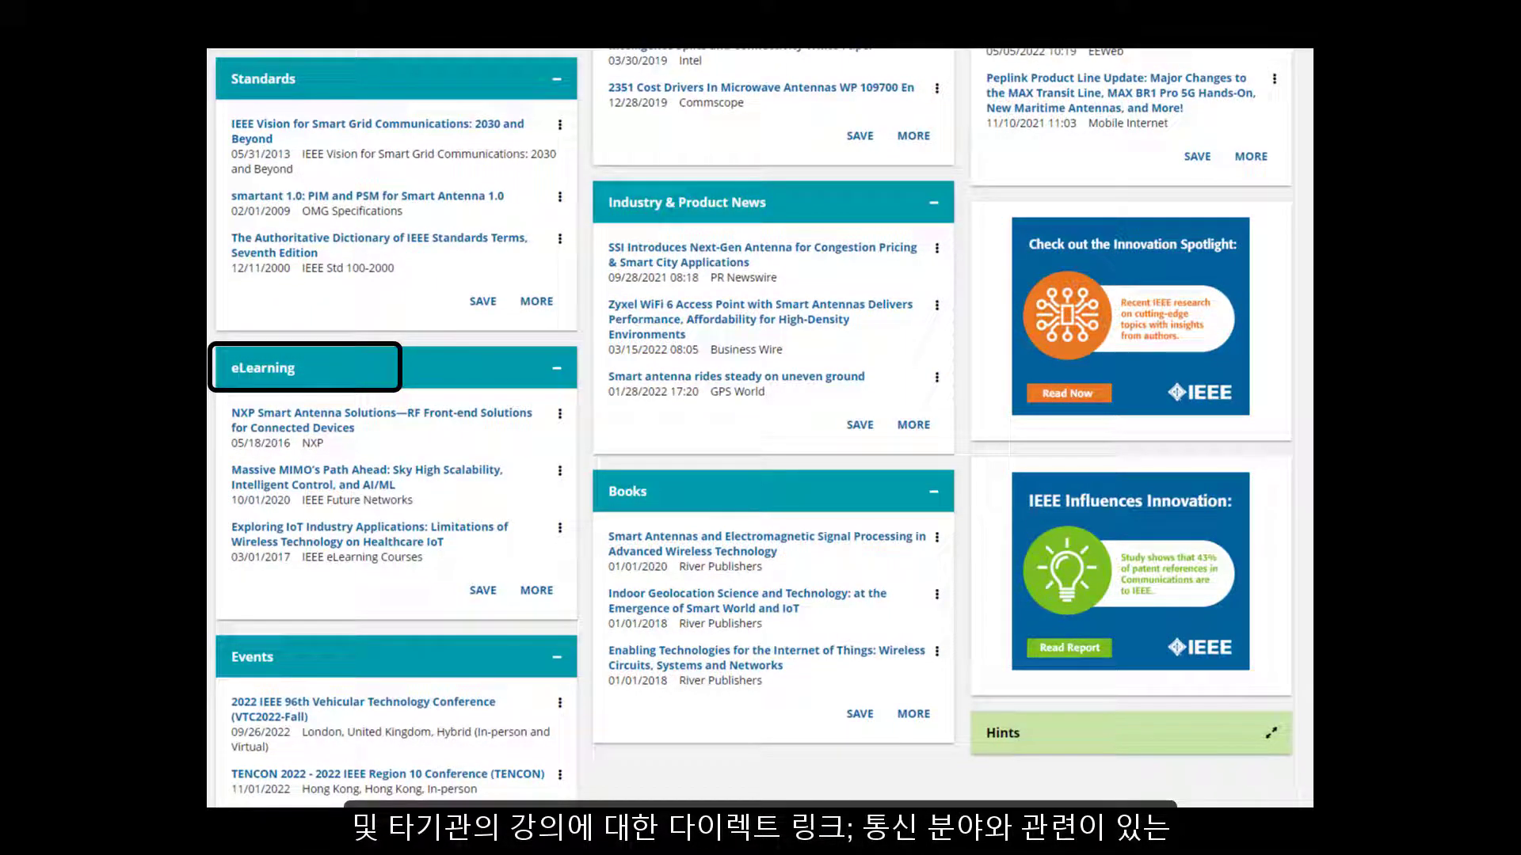
scroll(753, 428, "down", 3)
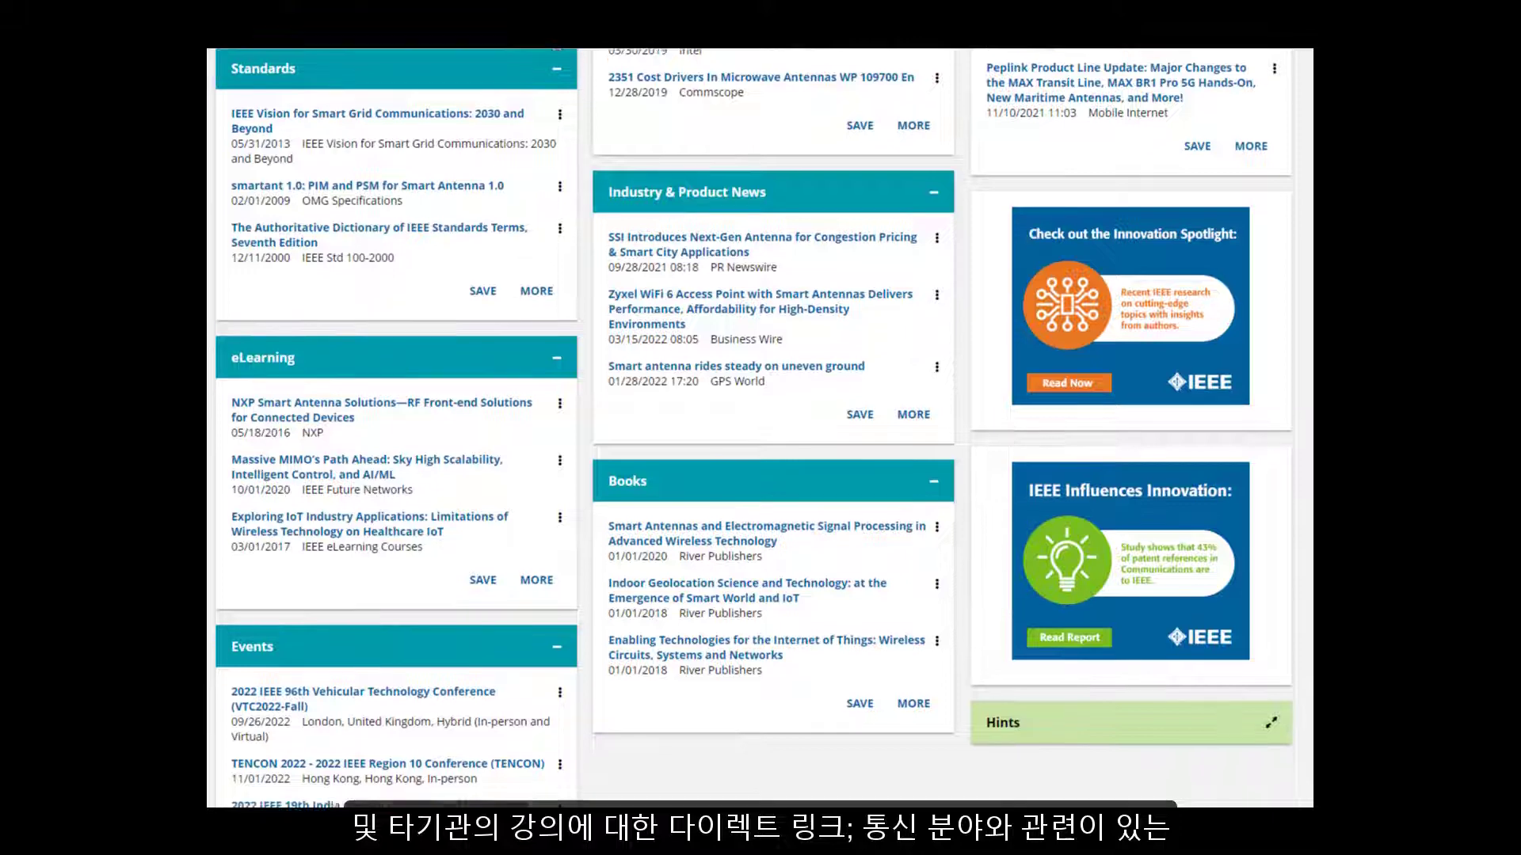
scroll(753, 429, "down", 2)
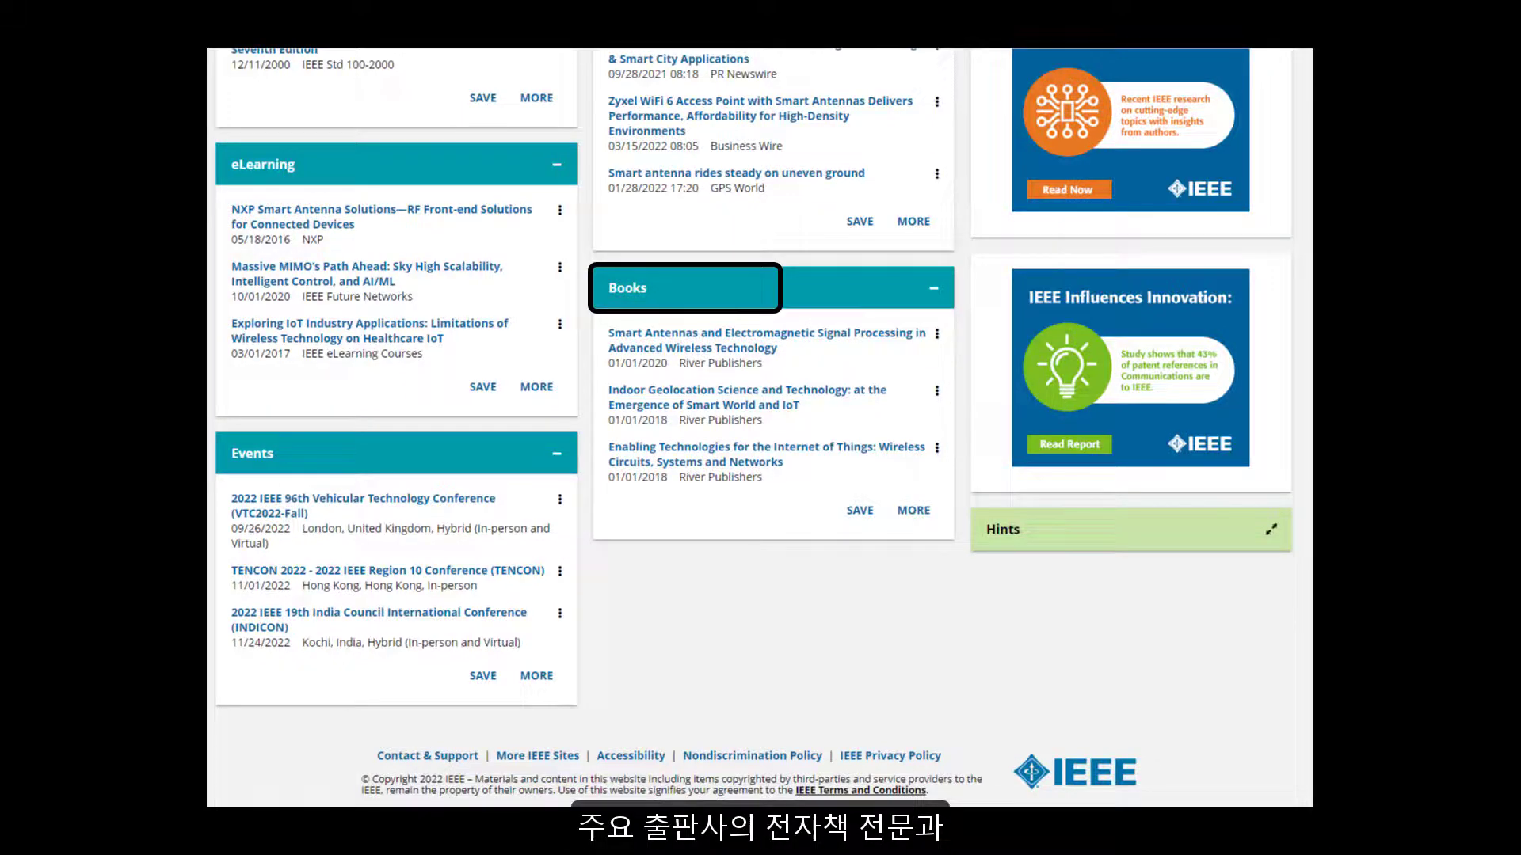
scroll(760, 428, "up", 3)
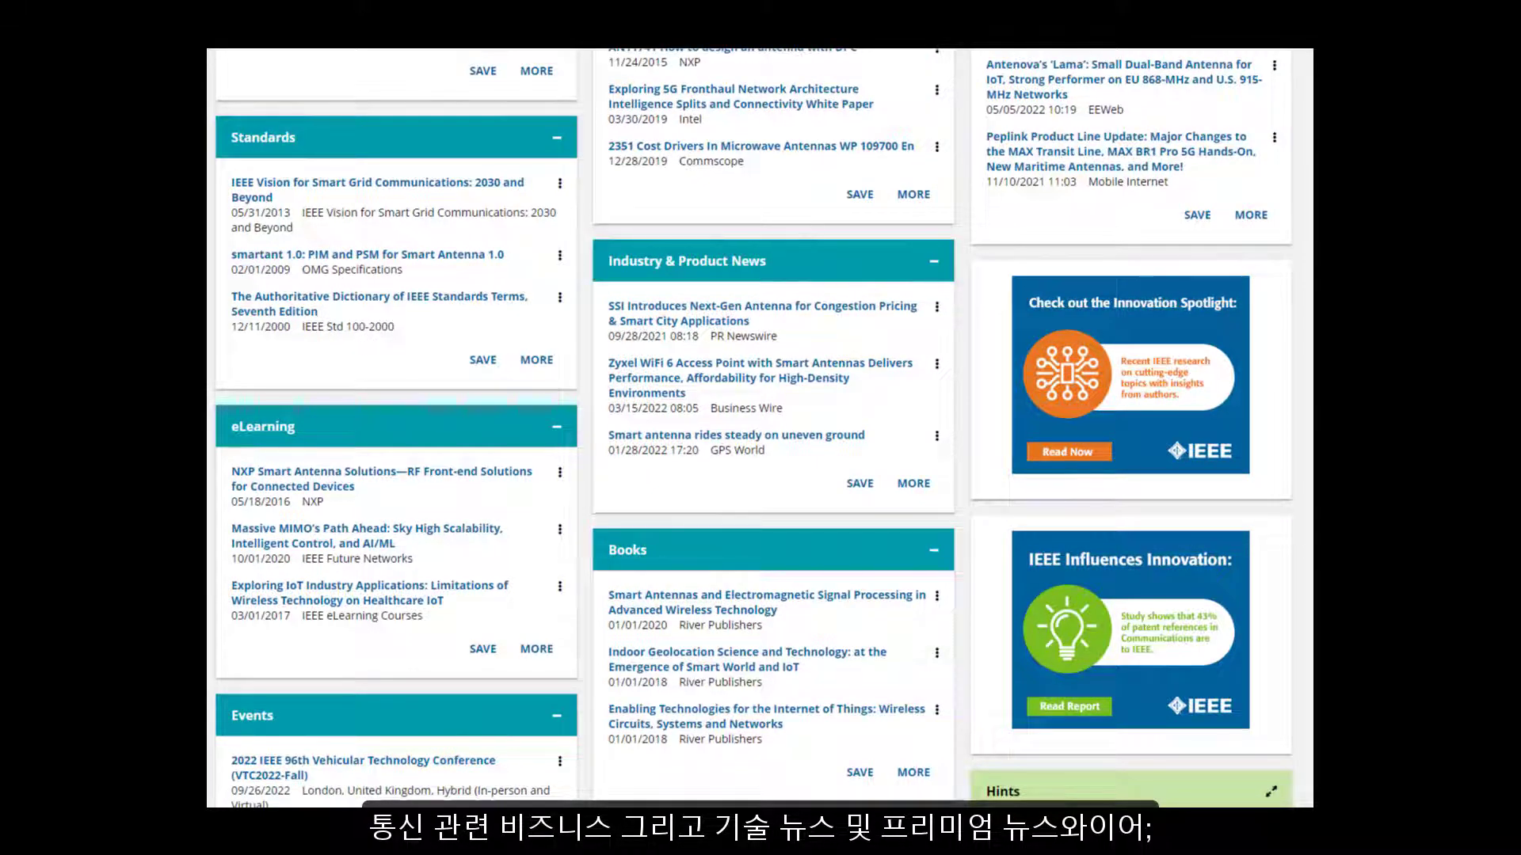
scroll(760, 427, "up", 3)
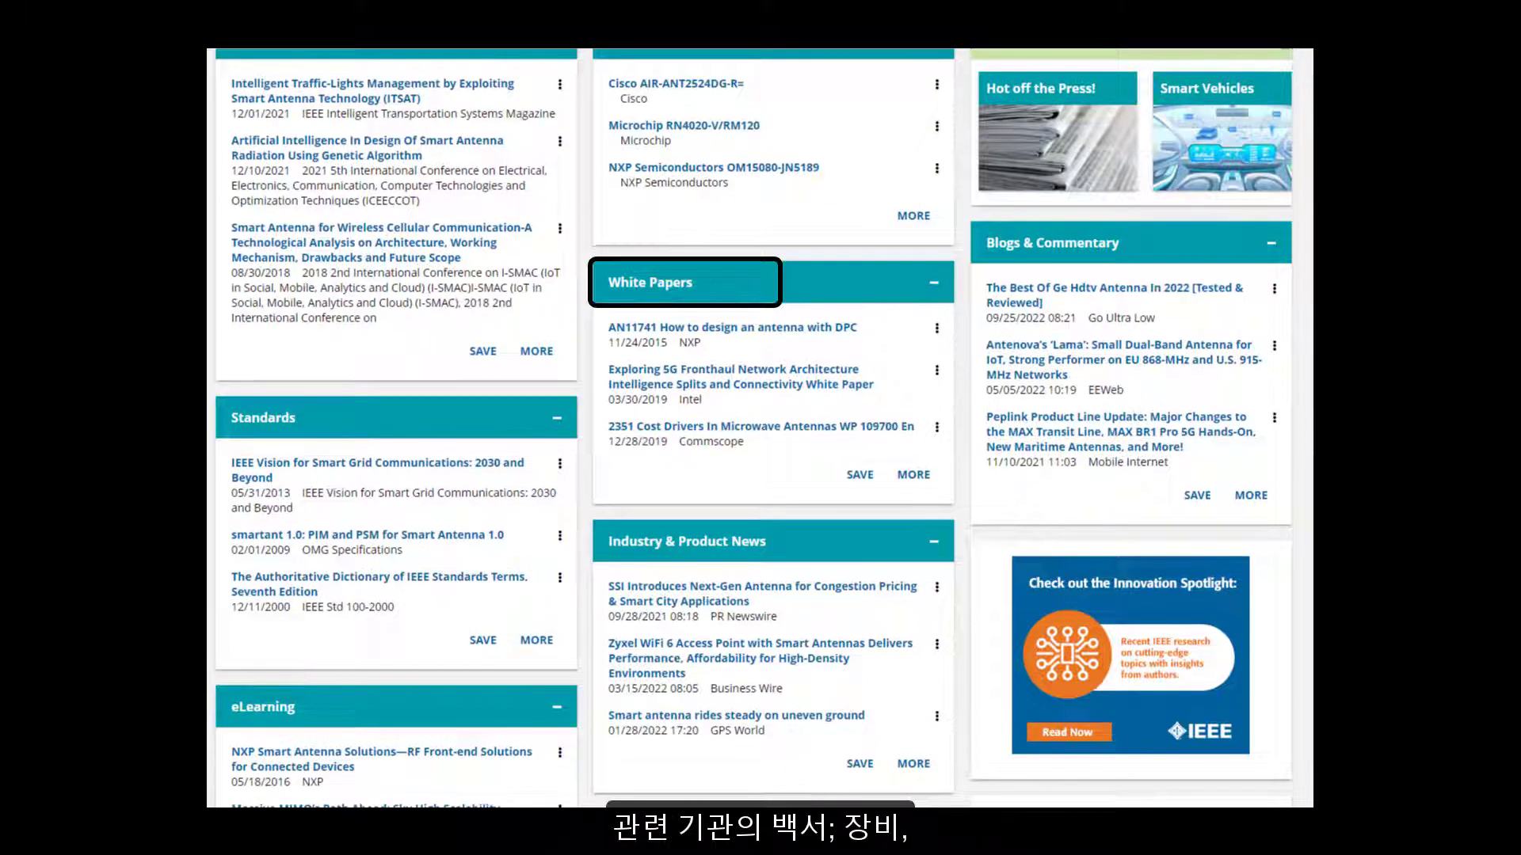
scroll(760, 427, "up", 3)
scroll(761, 427, "up", 1)
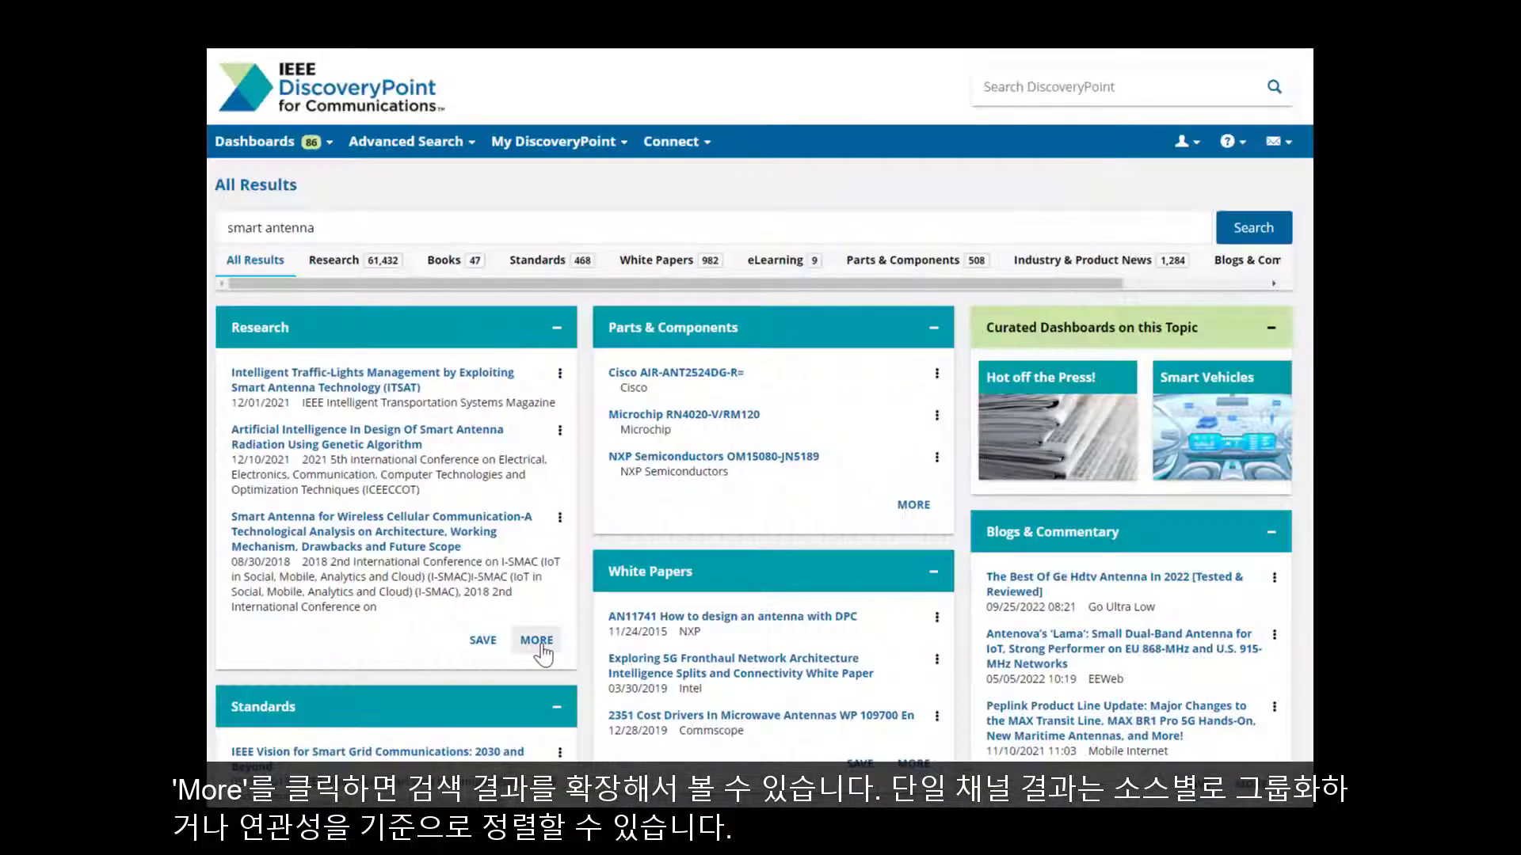
Step: Expand the Research panel to all 61,432 'smart antenna' papers and check the grouping and sort options
left_click(537, 642)
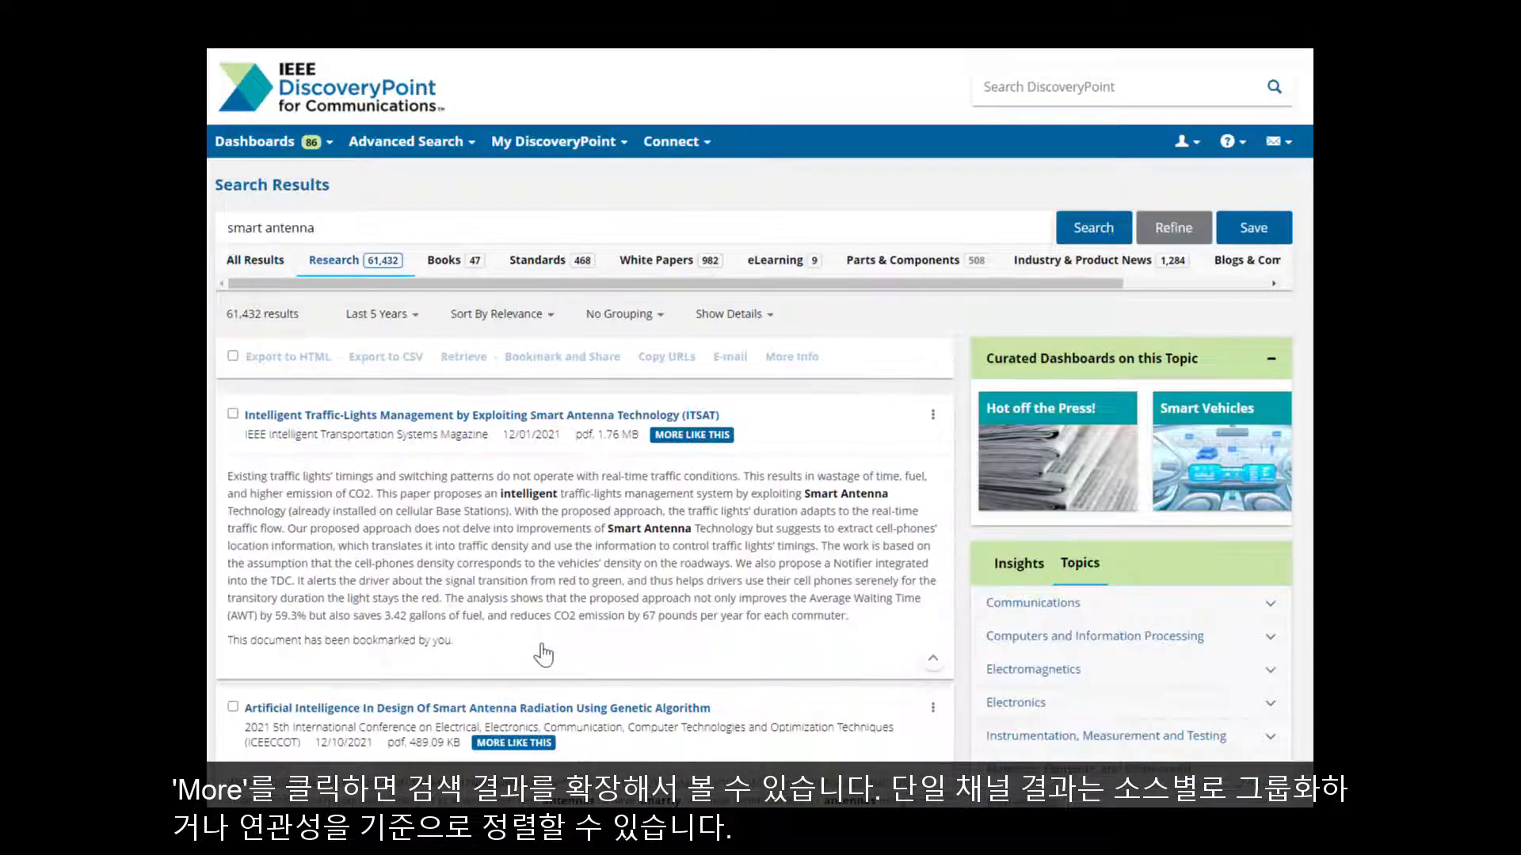
left_click(650, 314)
left_click(551, 317)
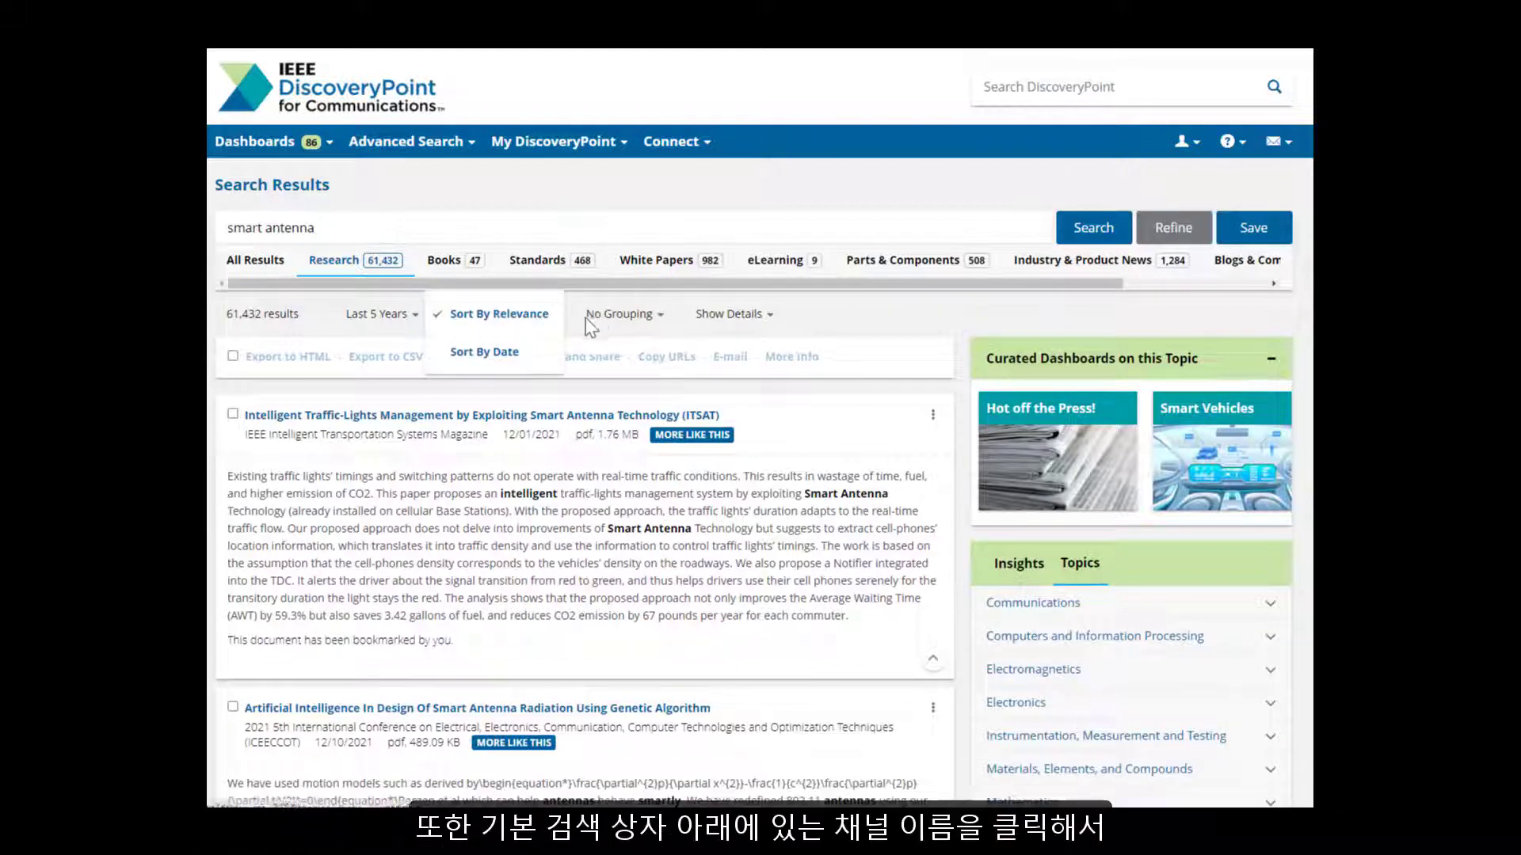
left_click(822, 327)
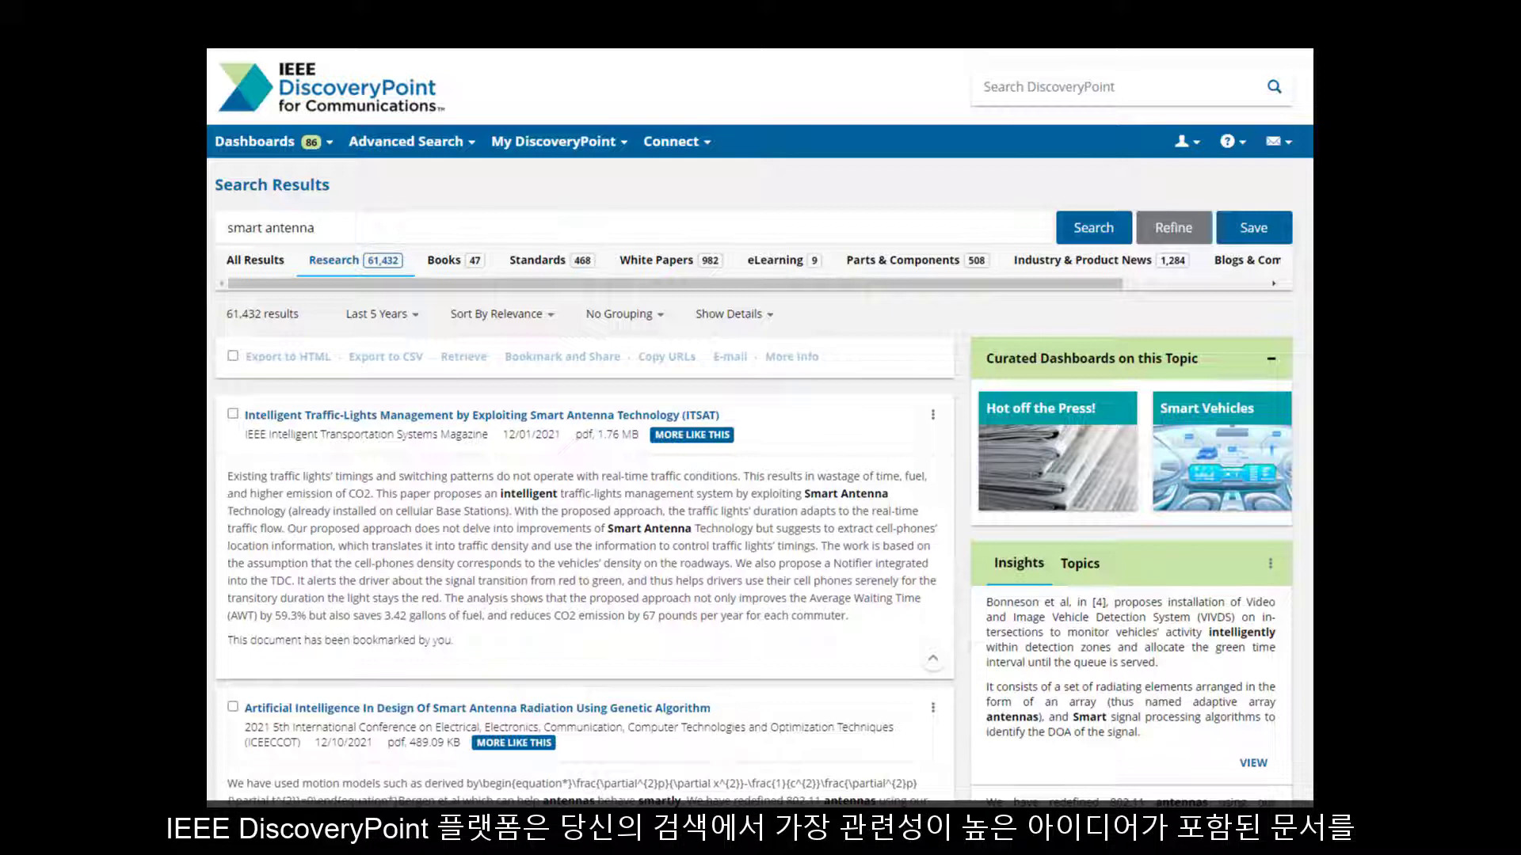
left_click(715, 229)
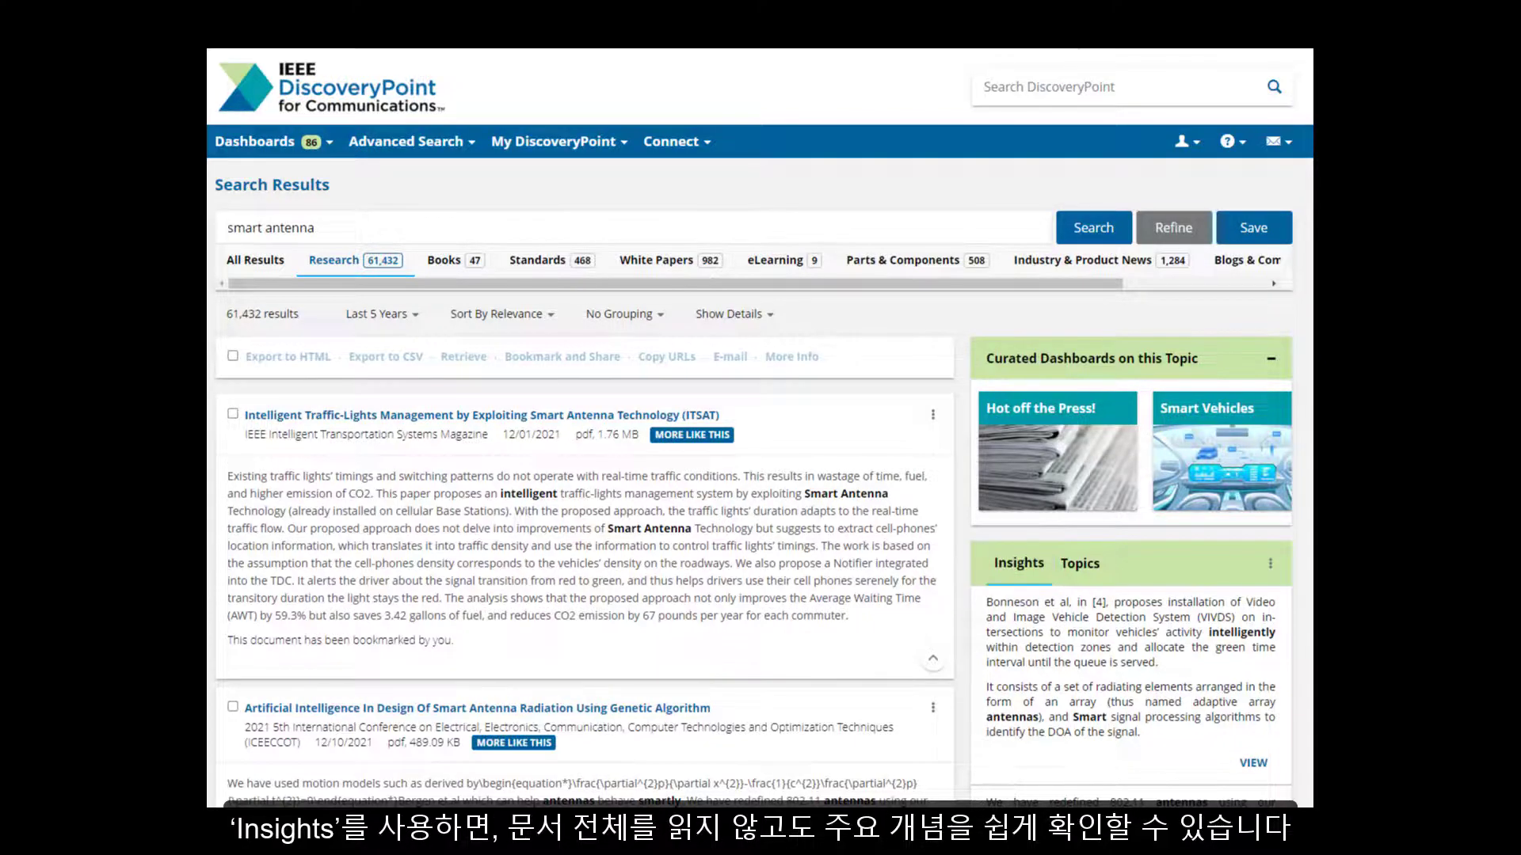
scroll(760, 428, "down", 6)
scroll(760, 428, "down", 1)
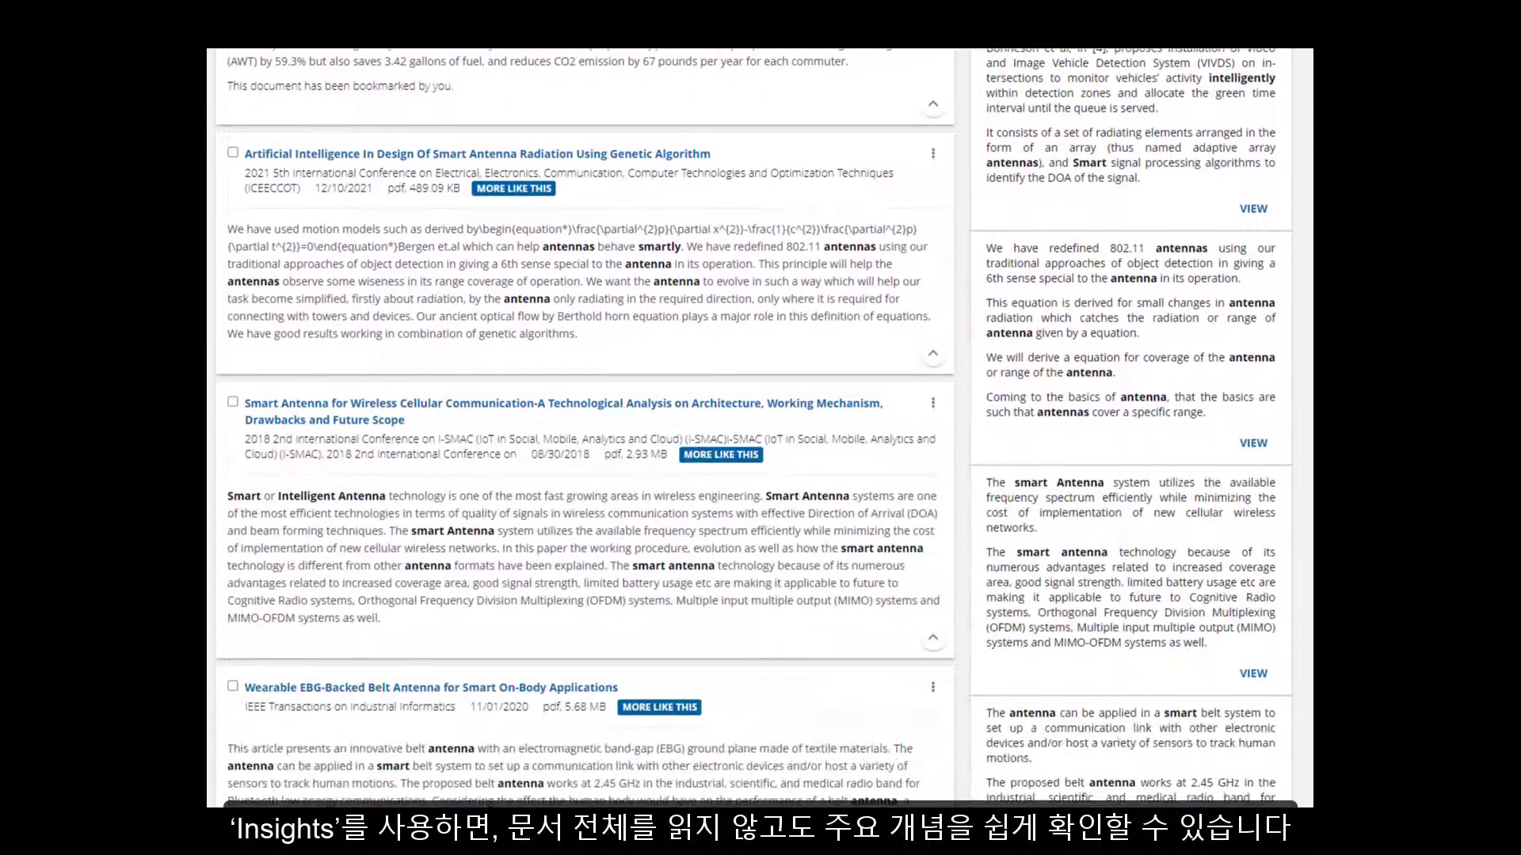
scroll(760, 428, "down", 2)
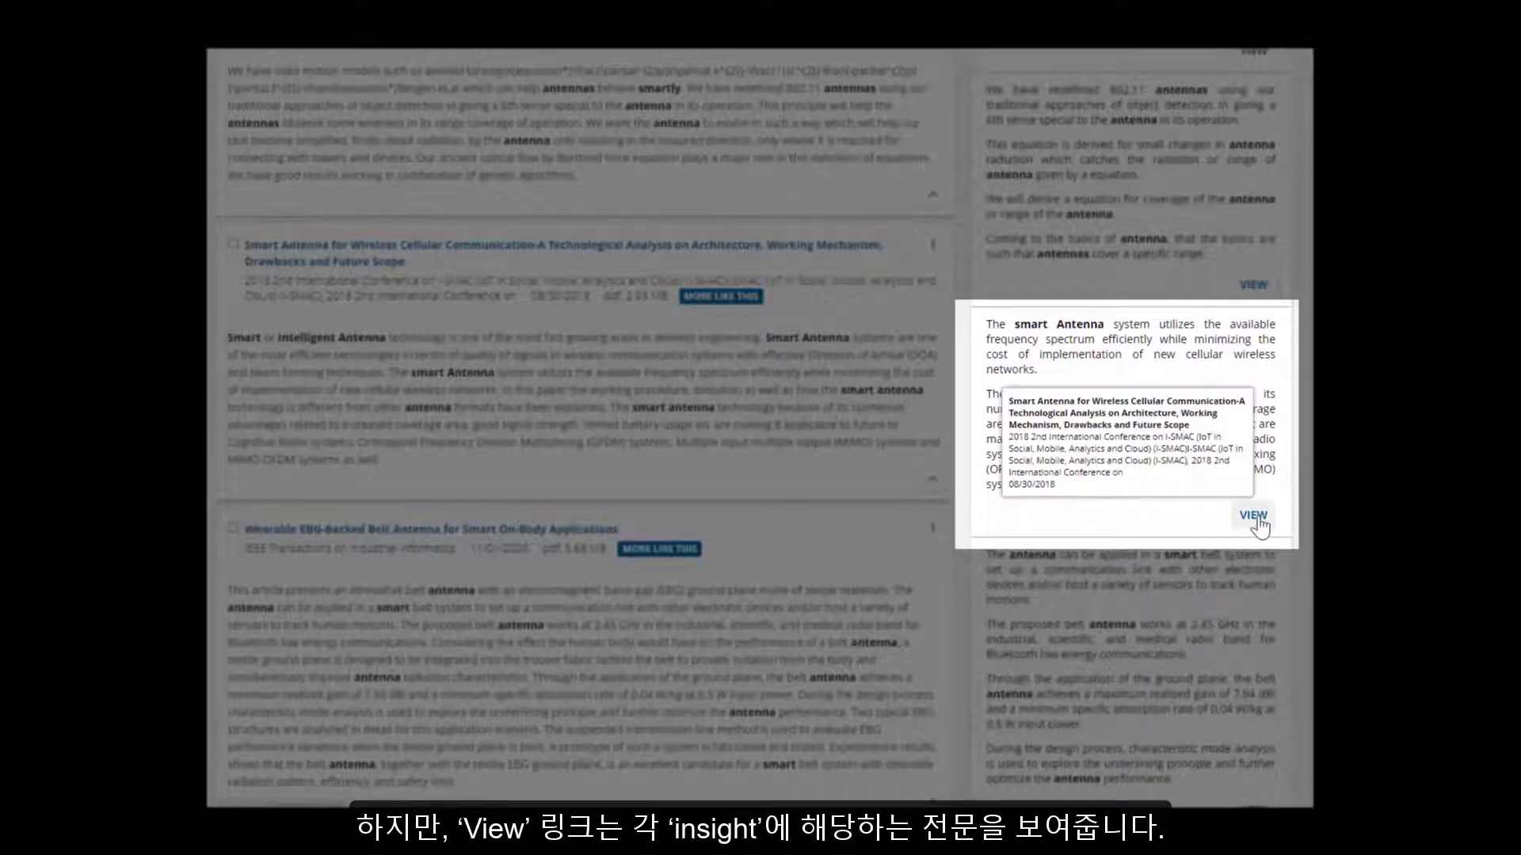
left_click(1258, 519)
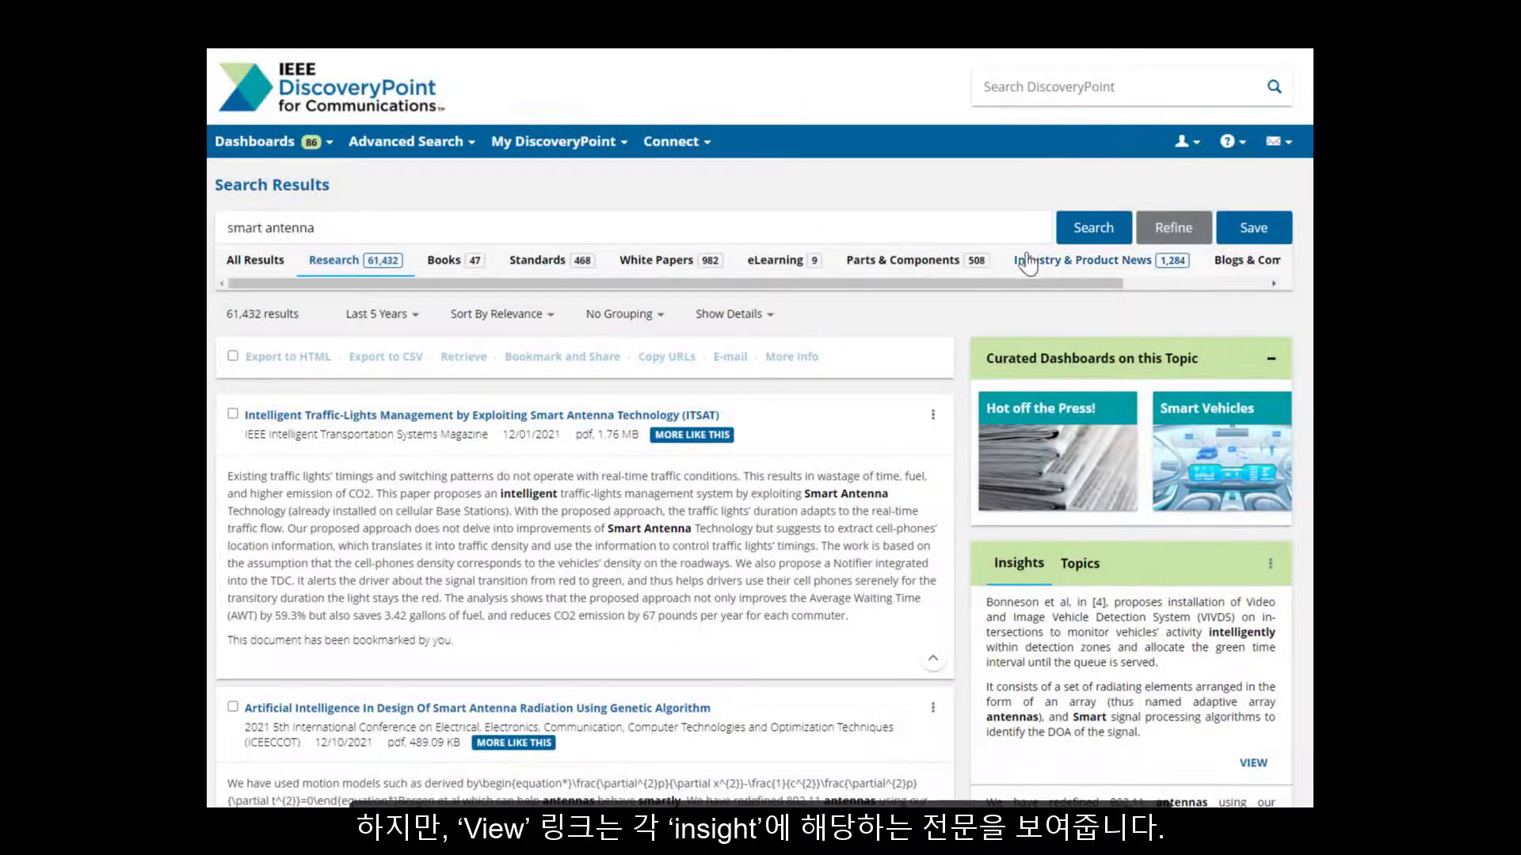
Step: Switch to the 1,284 Industry & Product News results and scroll through their Topics facets
left_click(1117, 266)
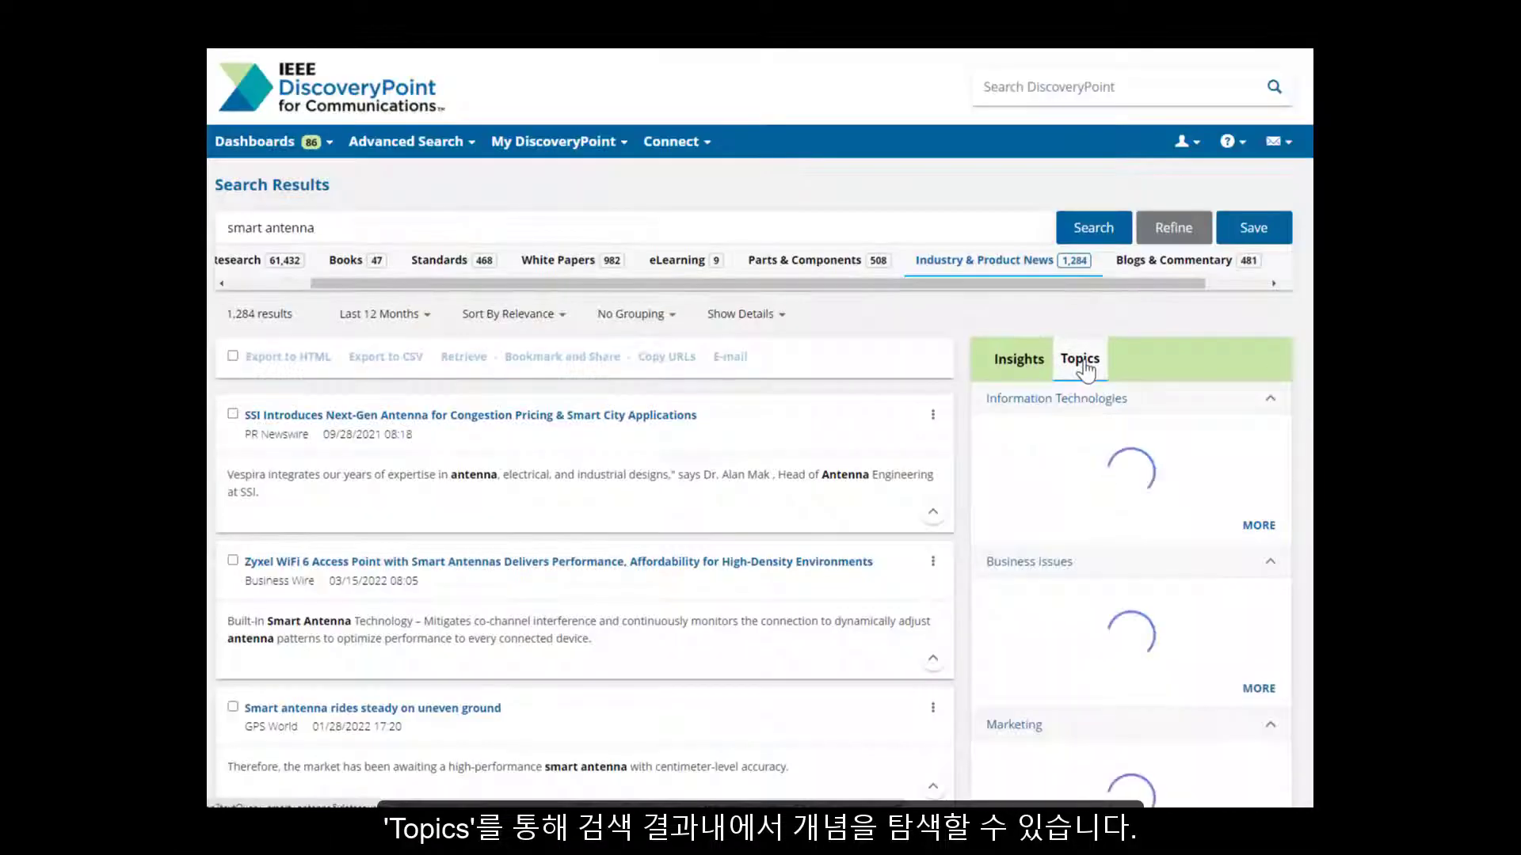
left_click(1082, 360)
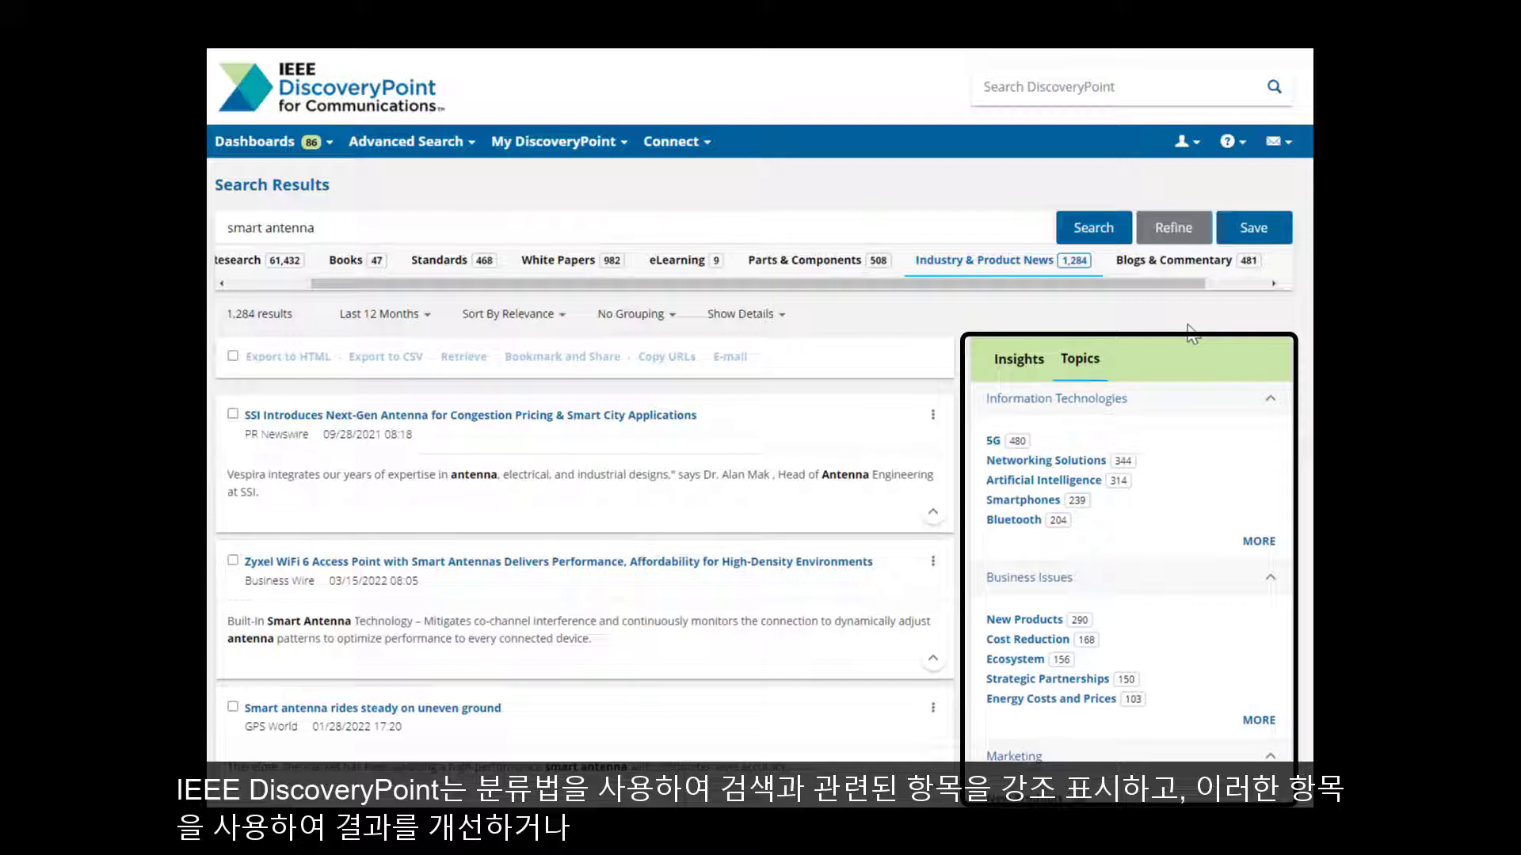
scroll(1291, 502, "down", 3)
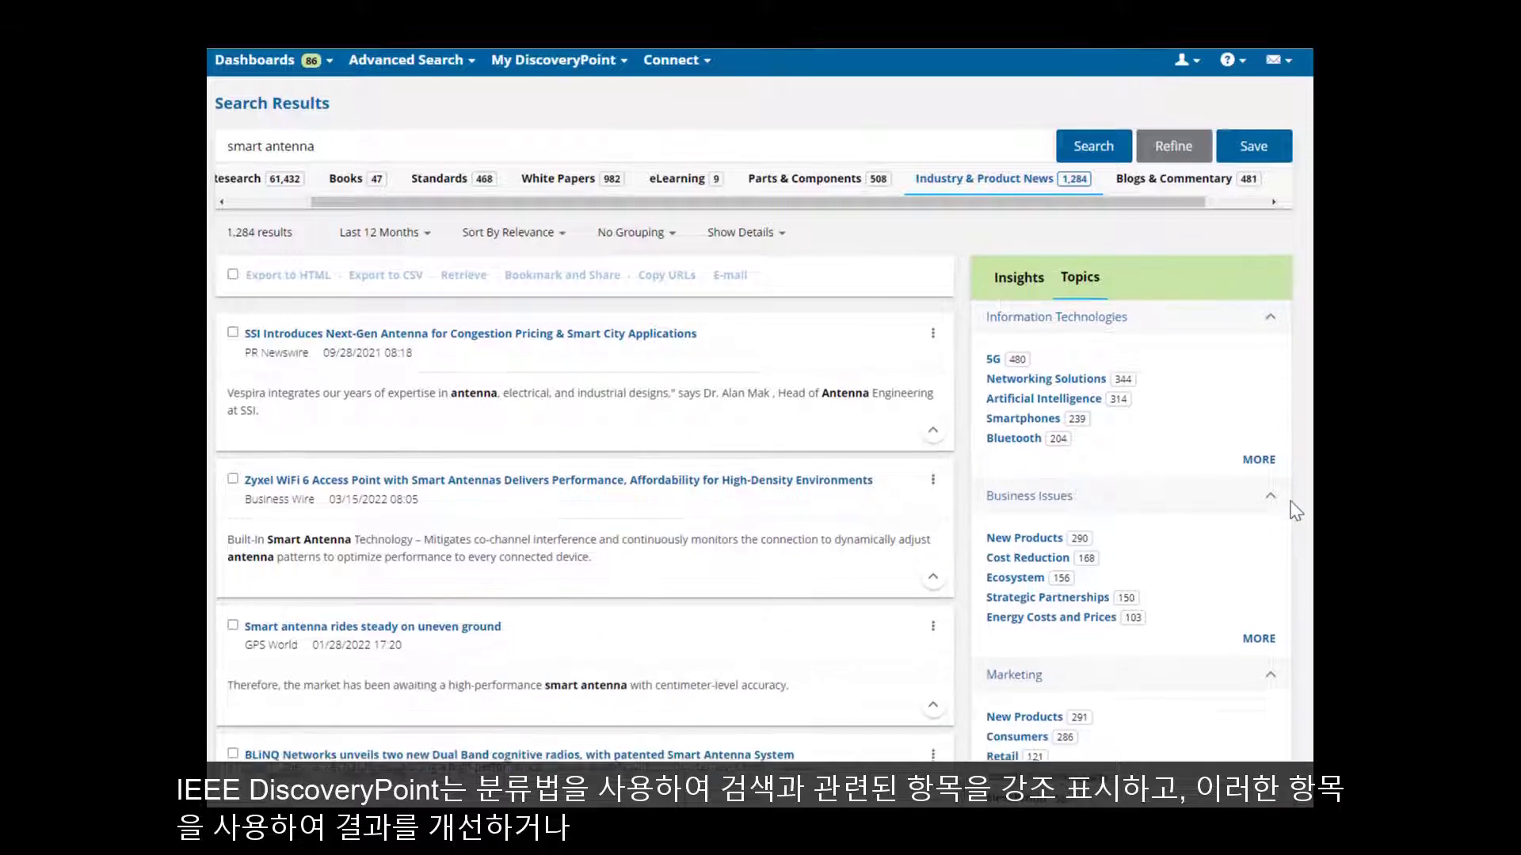
scroll(1291, 502, "down", 4)
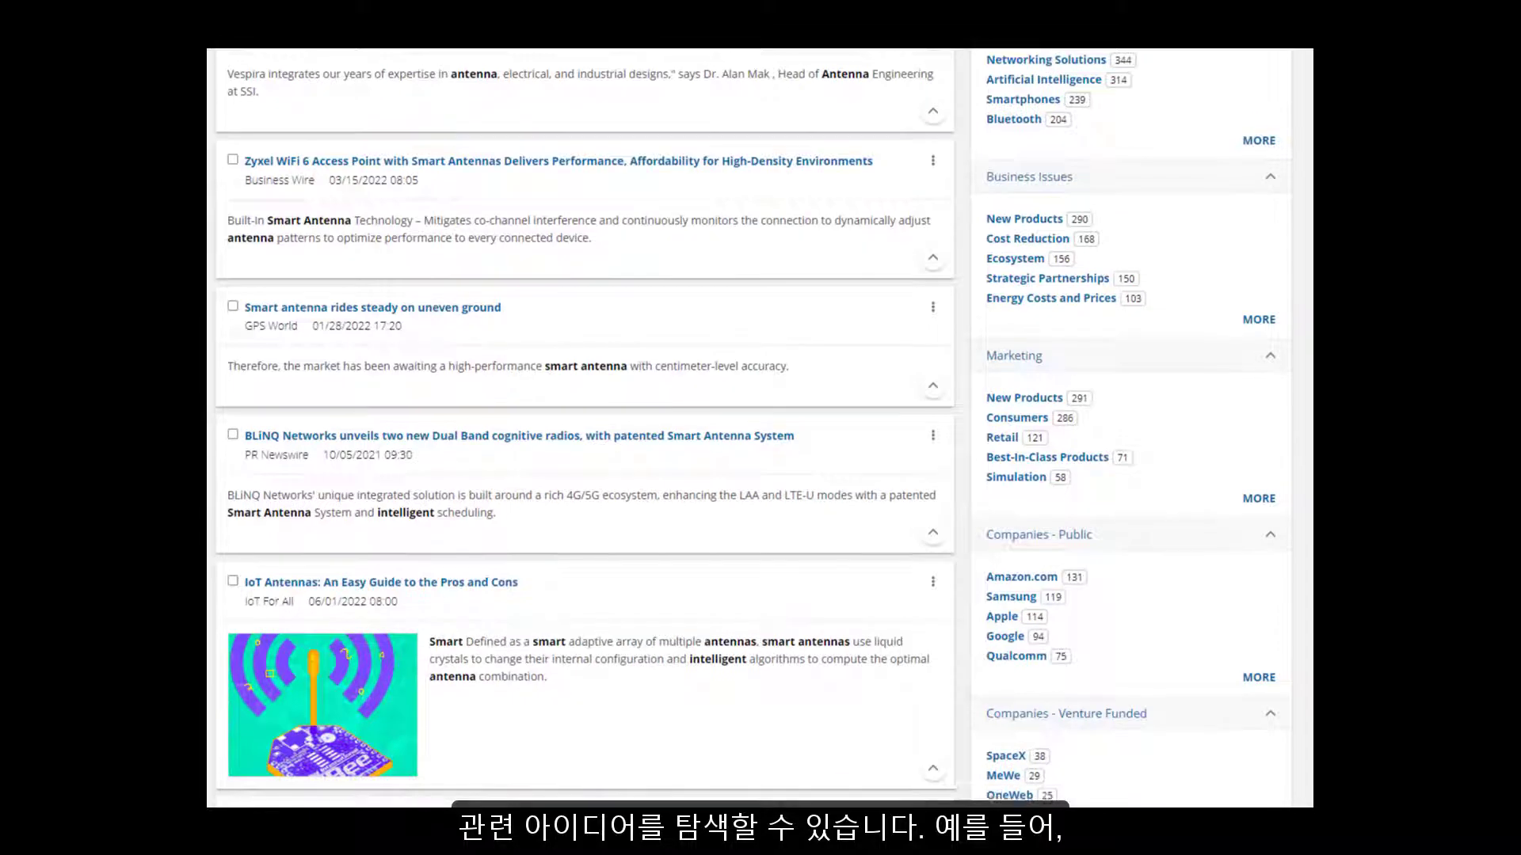
scroll(1212, 313, "down", 2)
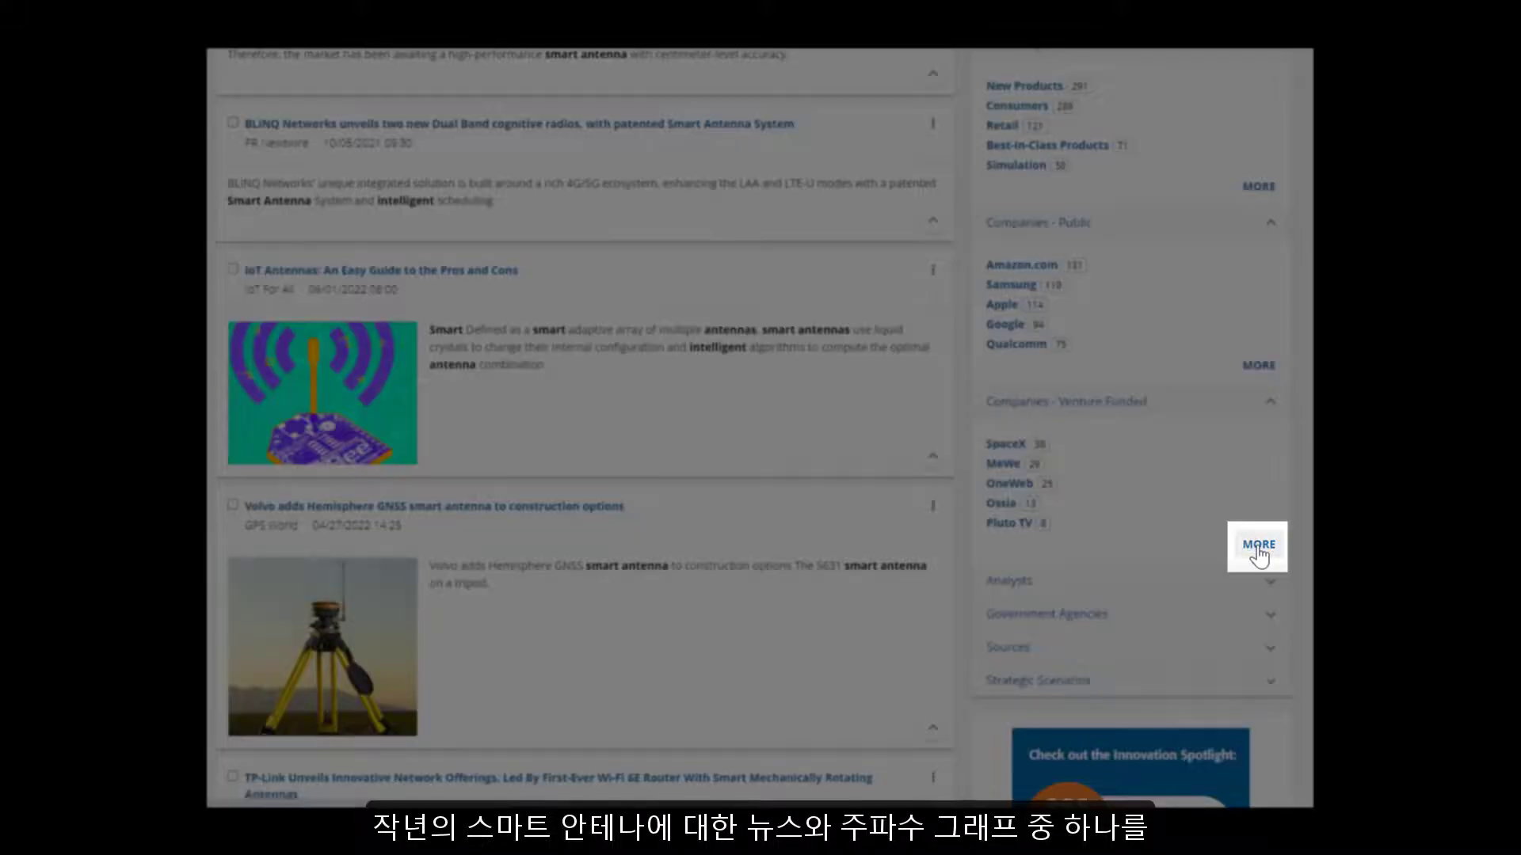
Step: List all 227 venture-funded companies and page forward to entries 21–30
left_click(1258, 545)
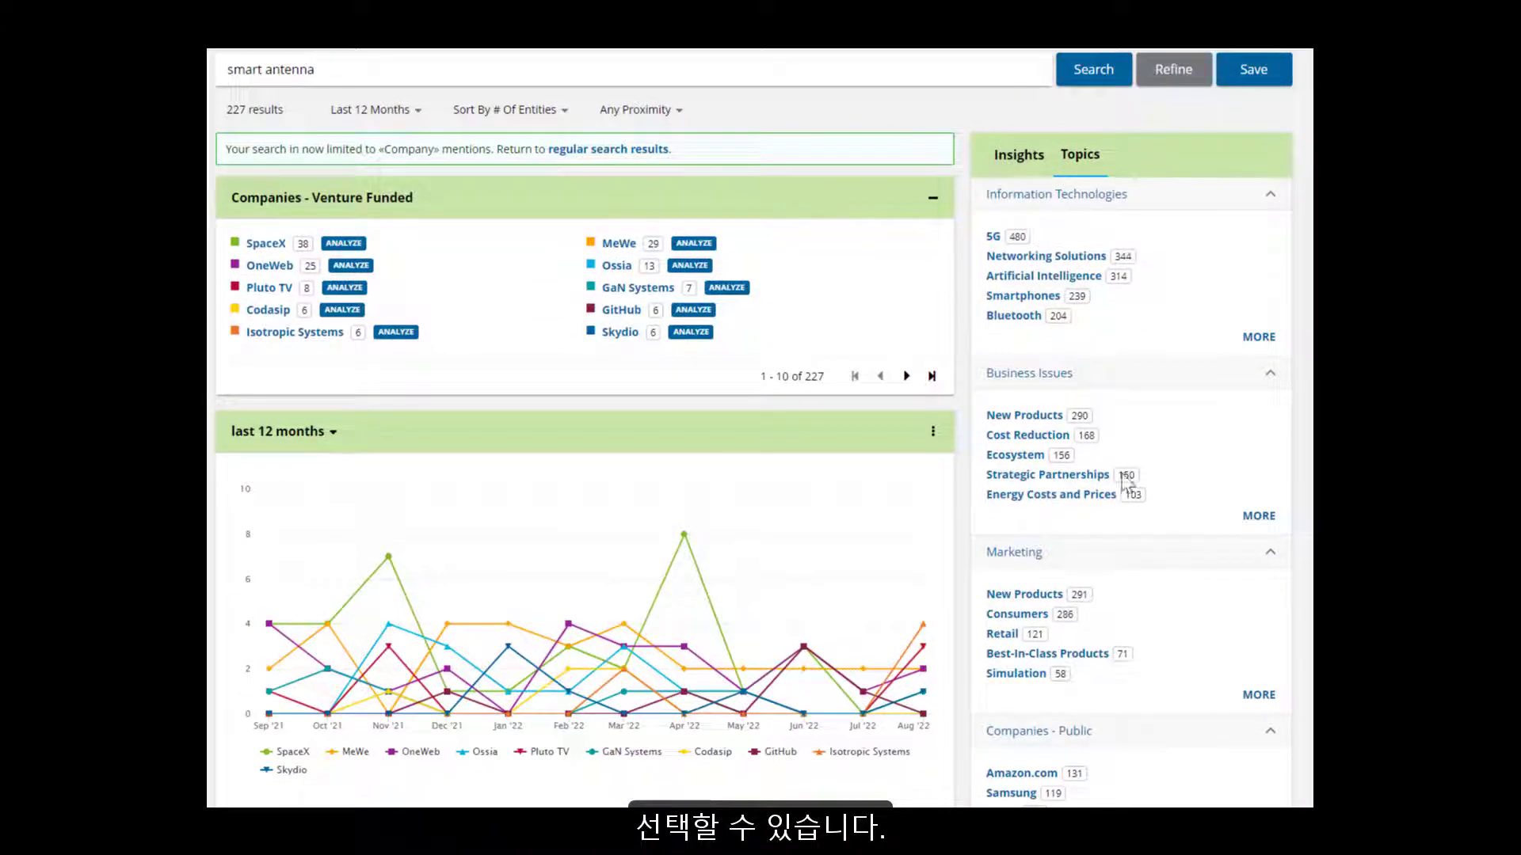
mouse_move(741, 633)
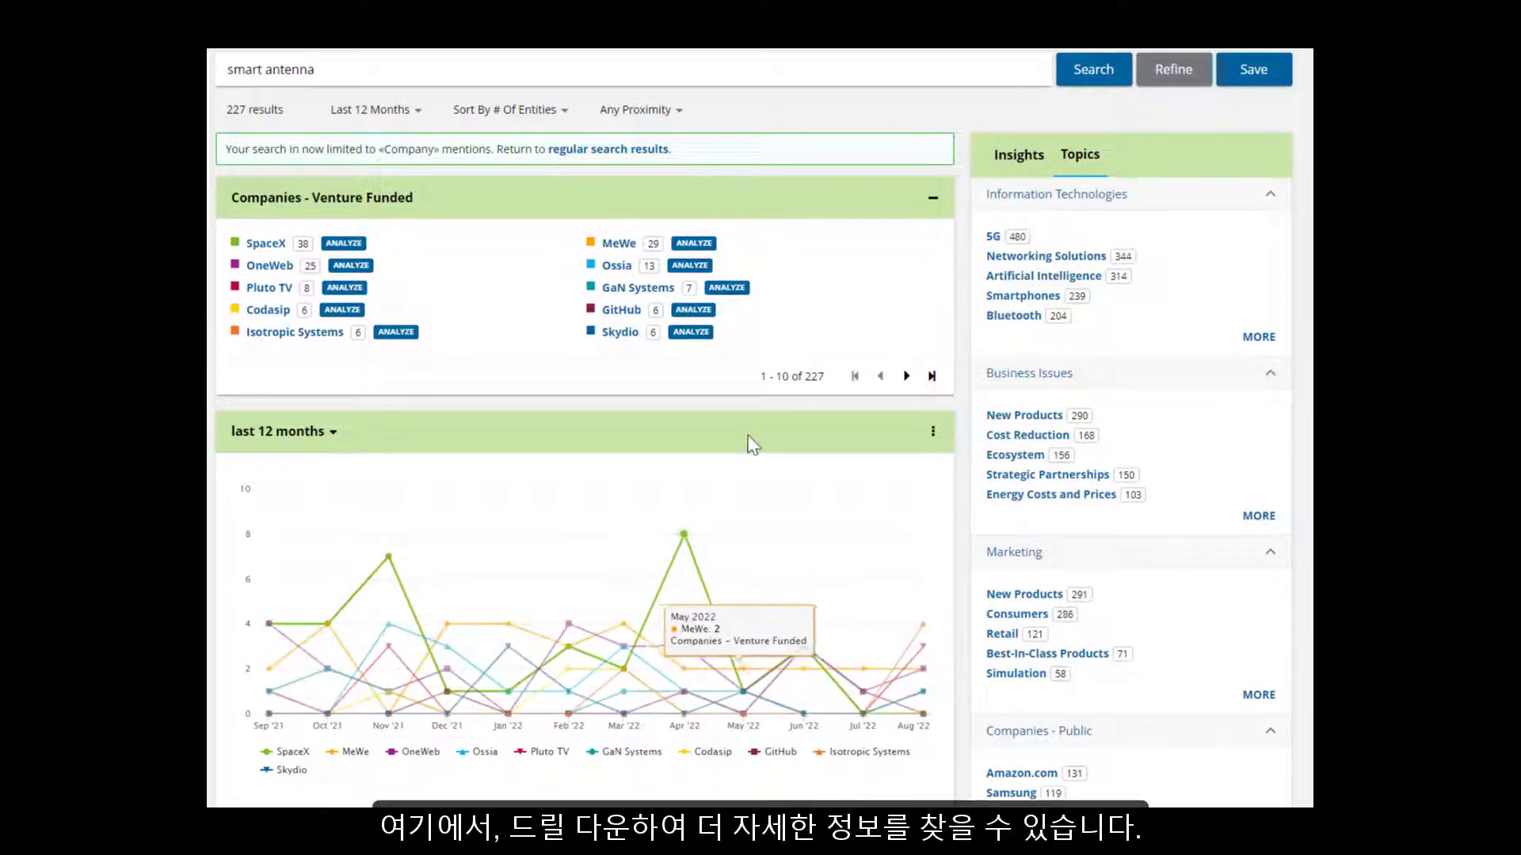
left_click(906, 377)
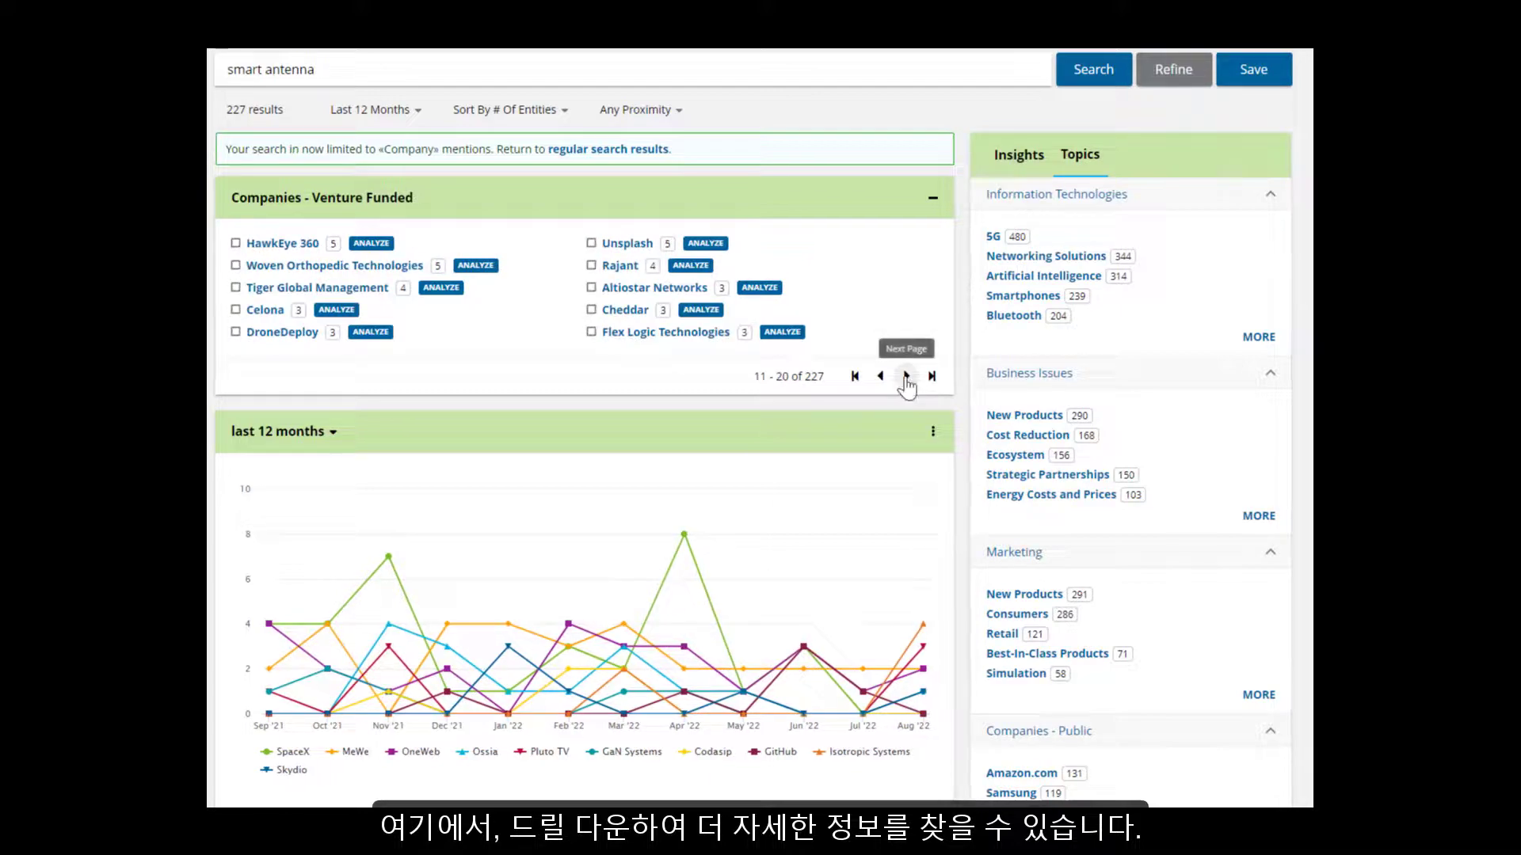
left_click(906, 376)
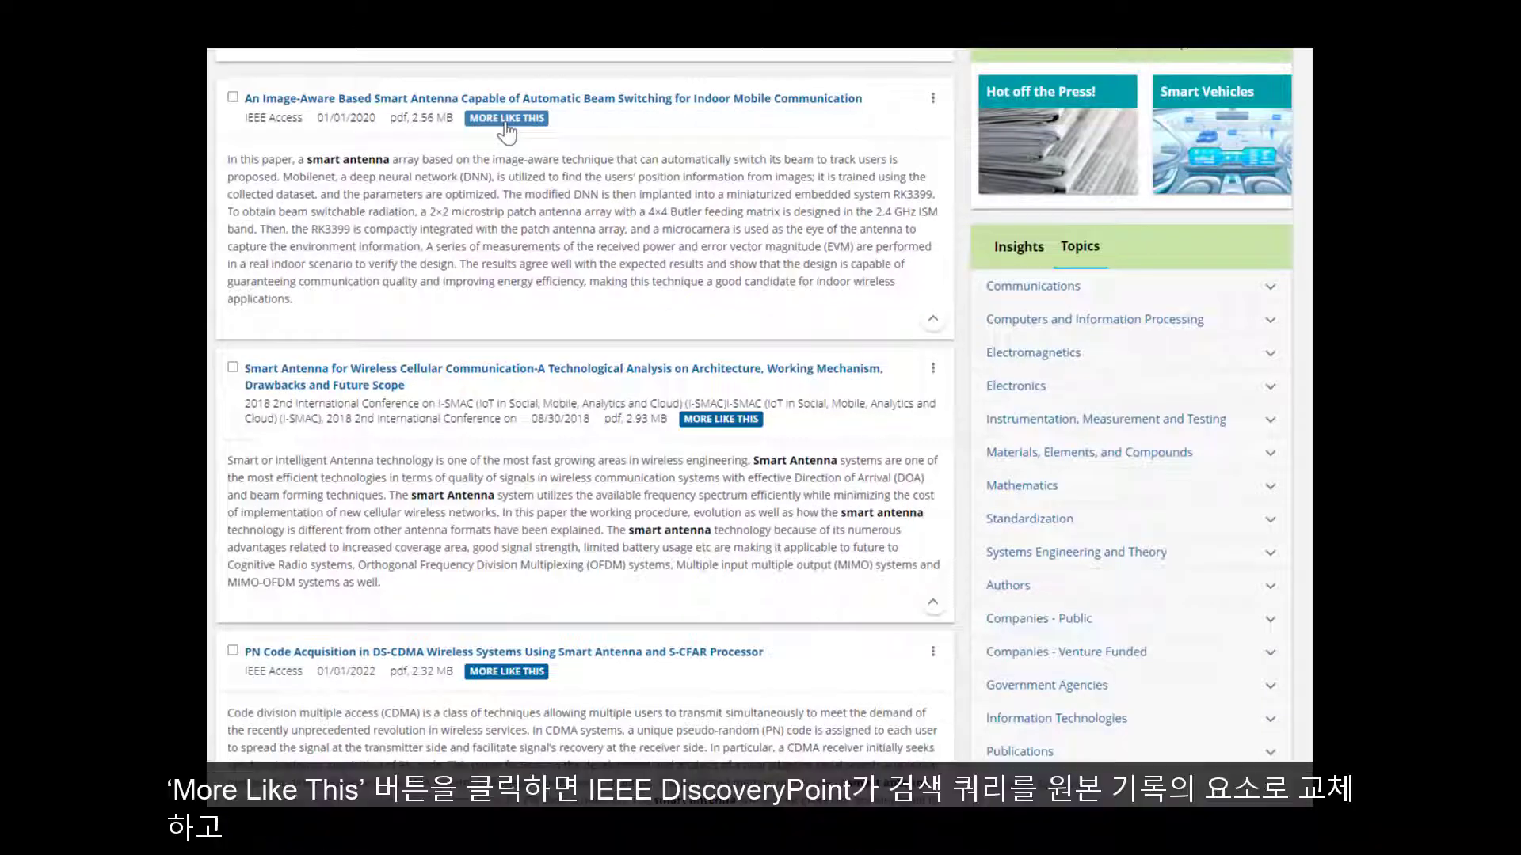
Step: Find papers similar to the image-aware antenna paper and scroll through them
left_click(505, 120)
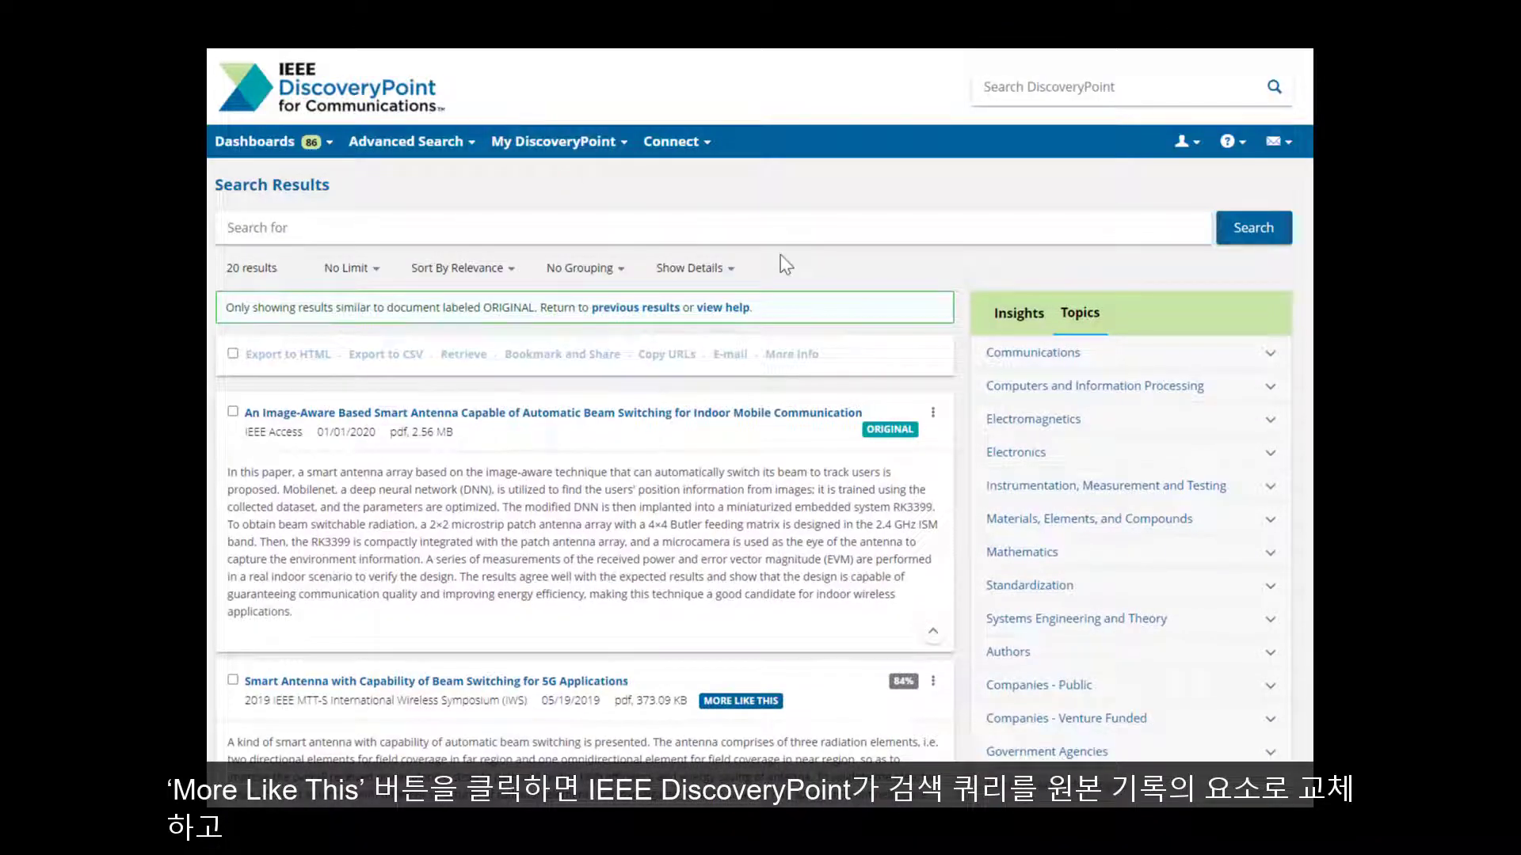
scroll(784, 265, "down", 2)
scroll(782, 270, "down", 1)
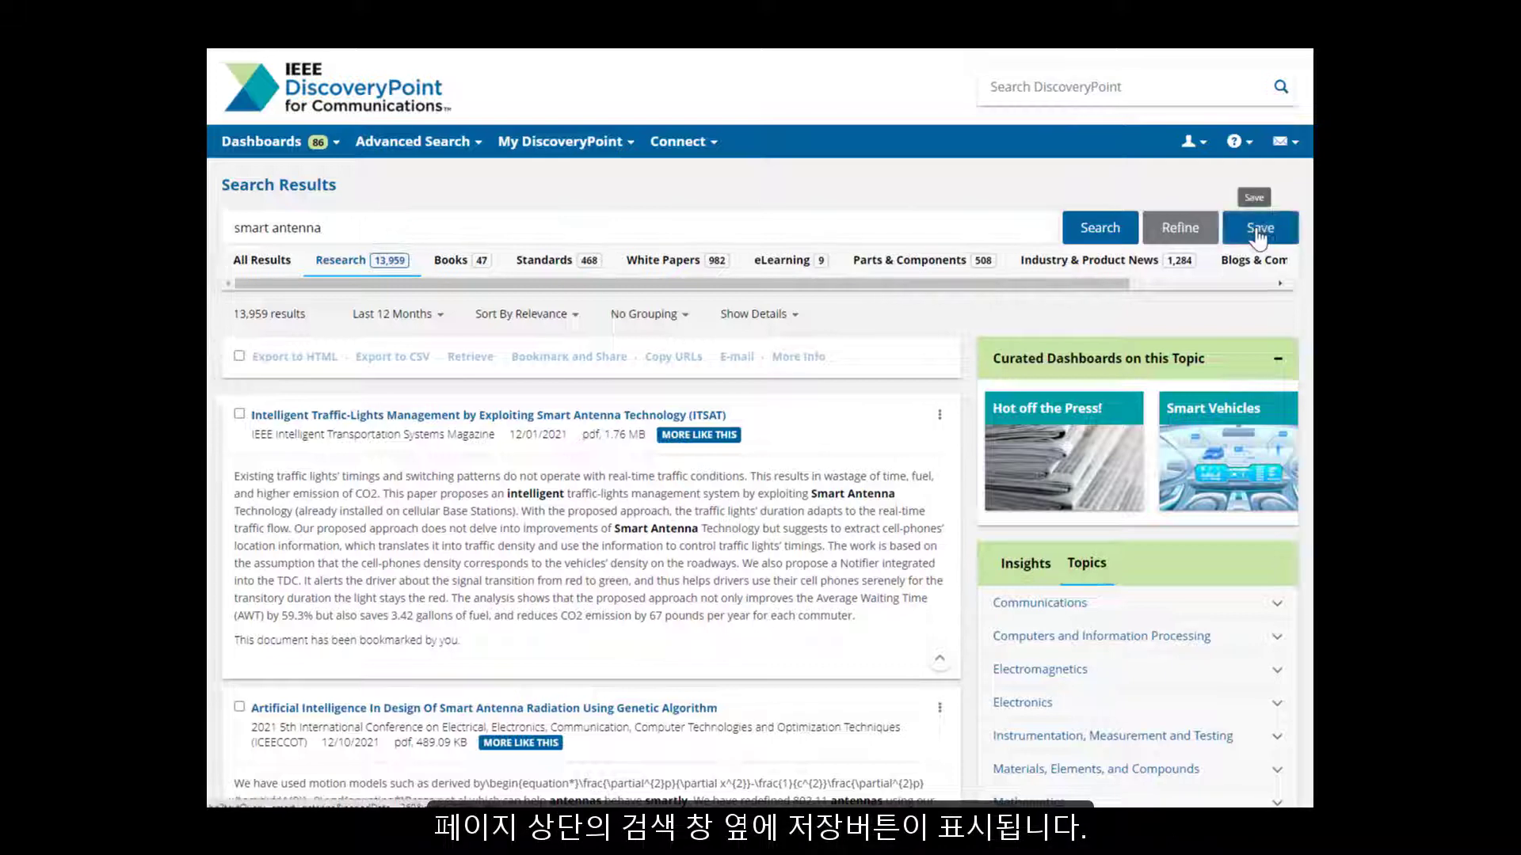
Step: Save the 'smart antenna' search with Weekly e-mail alerts, keeping it on My Dashboard
left_click(1258, 229)
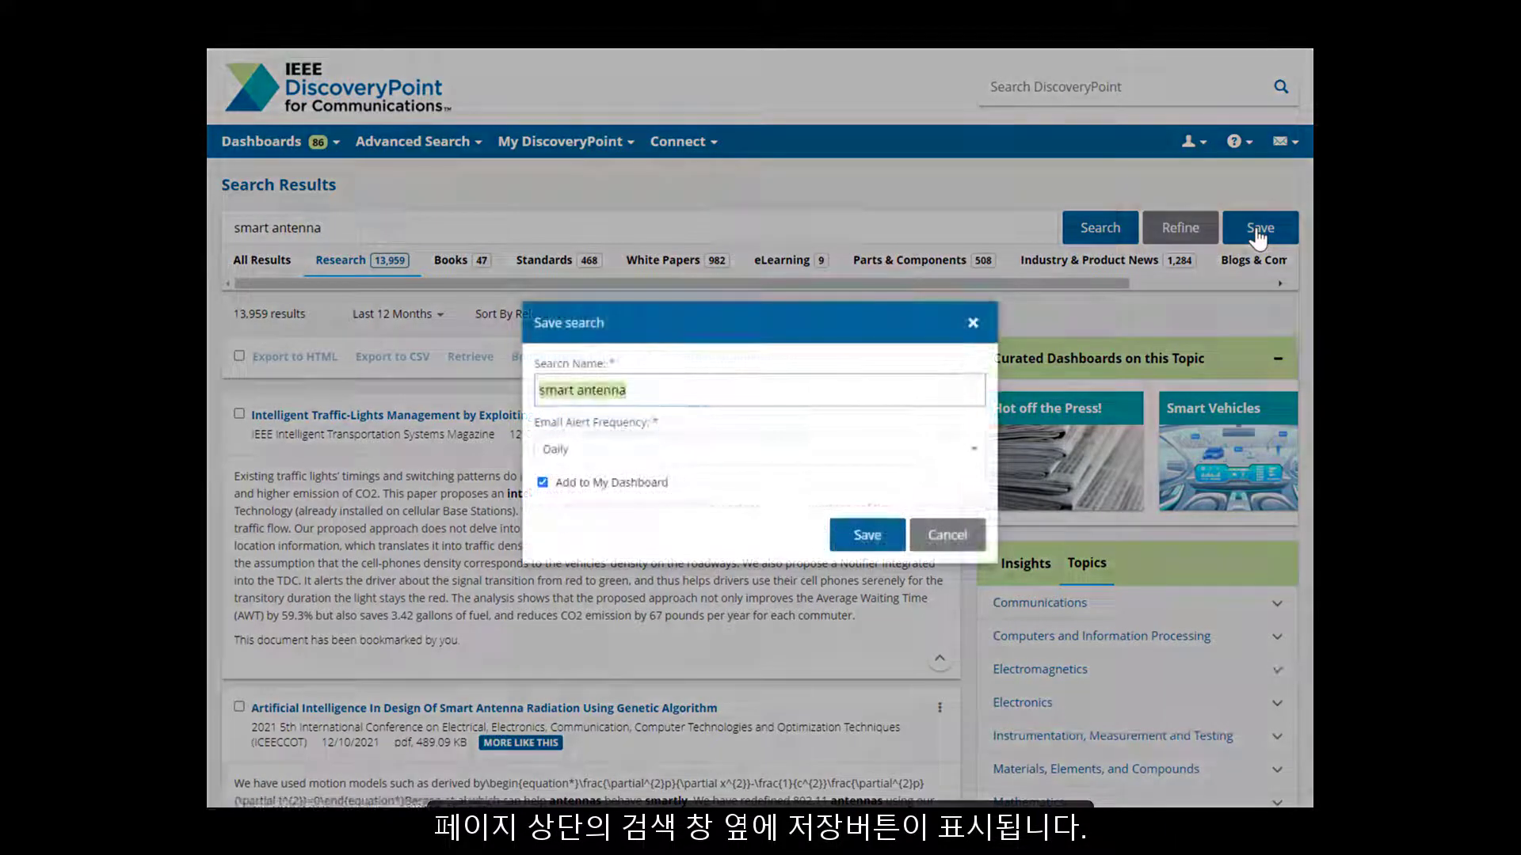
left_click(973, 450)
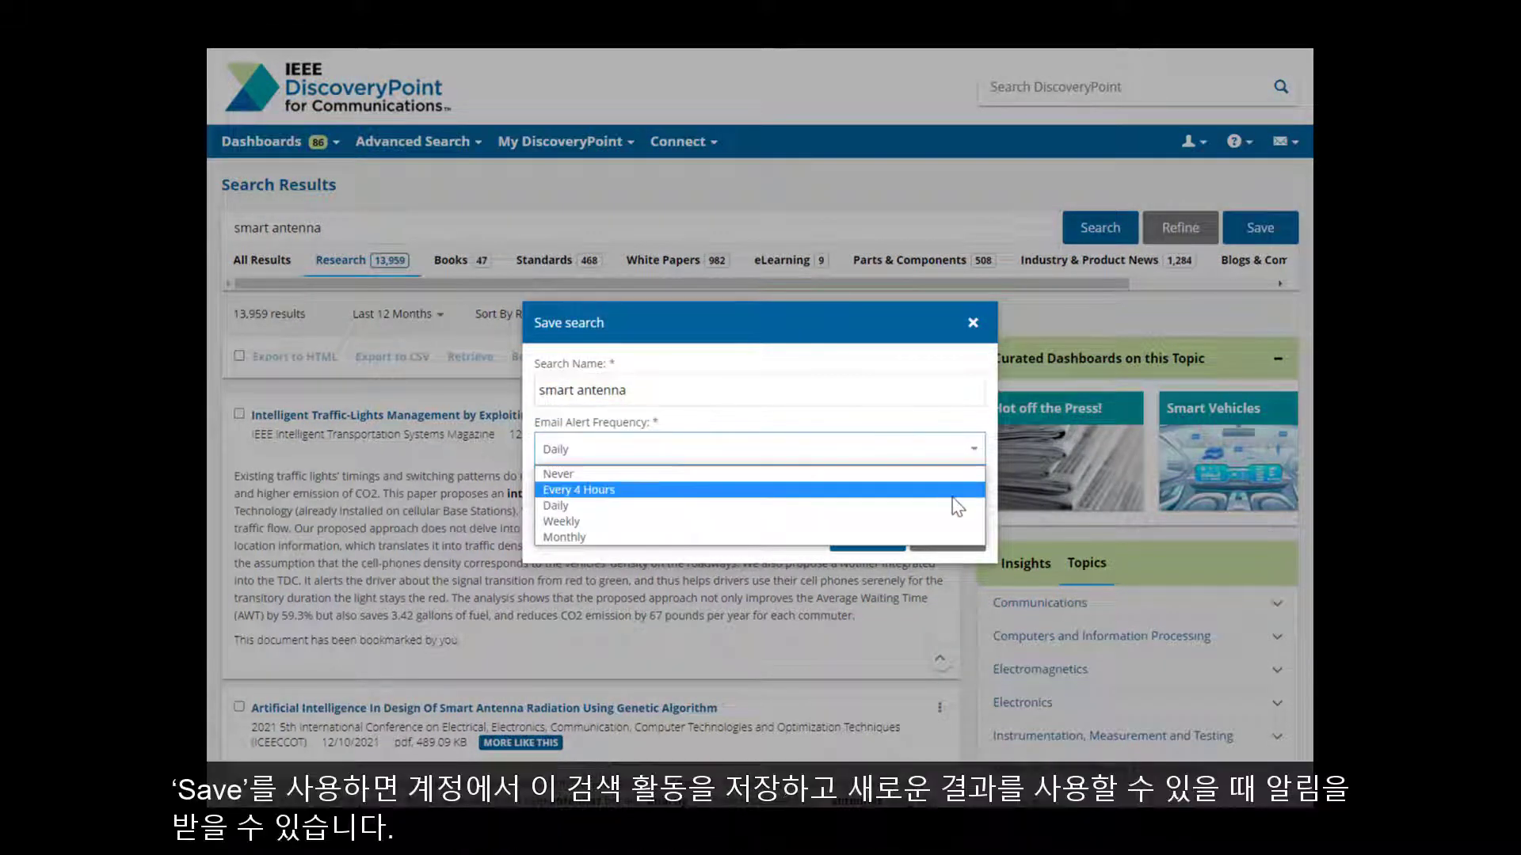
left_click(840, 522)
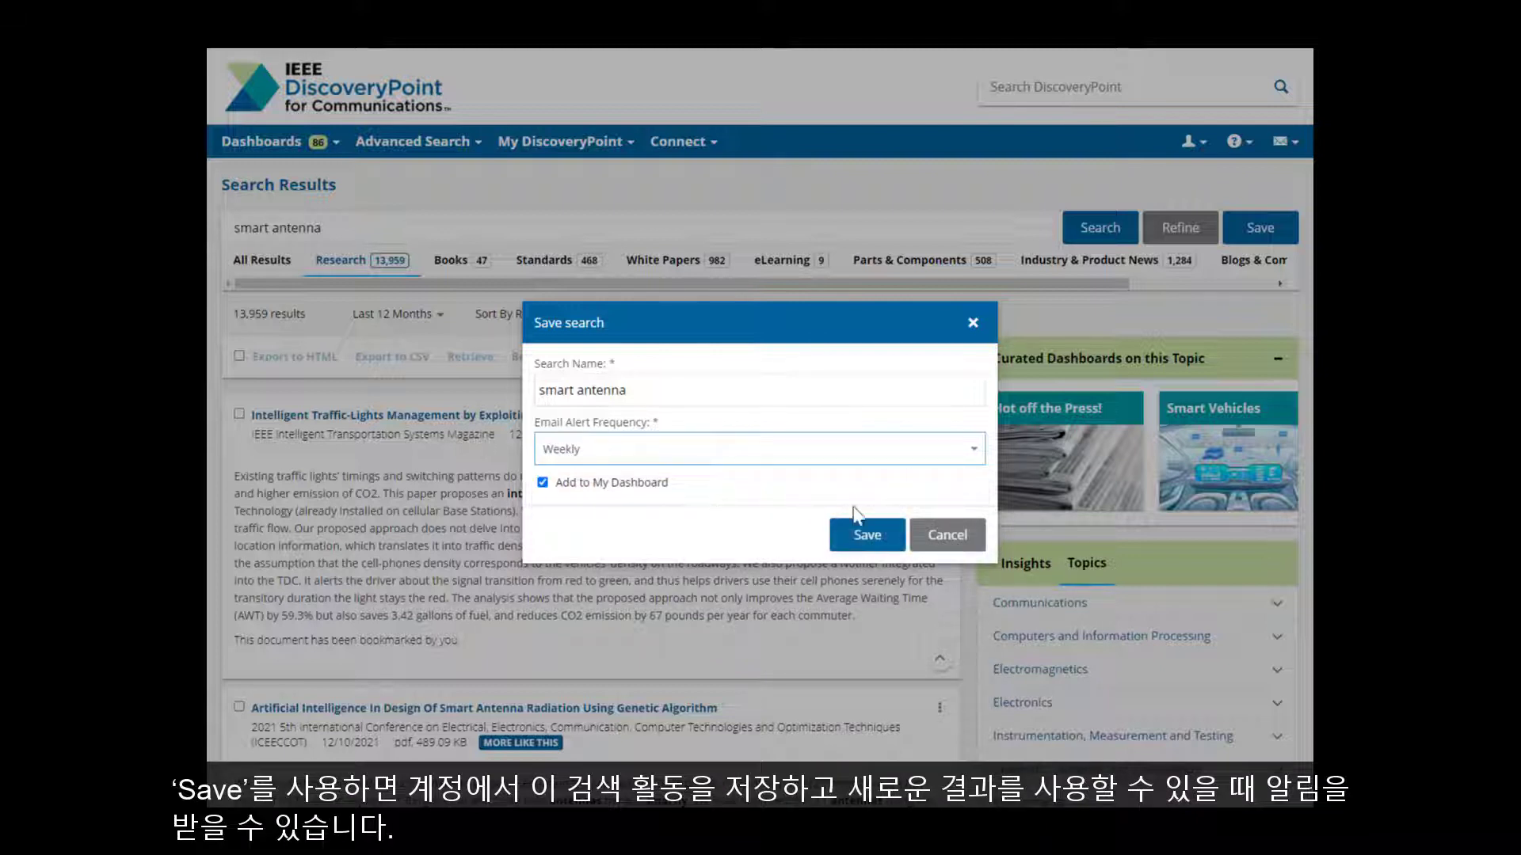
left_click(868, 536)
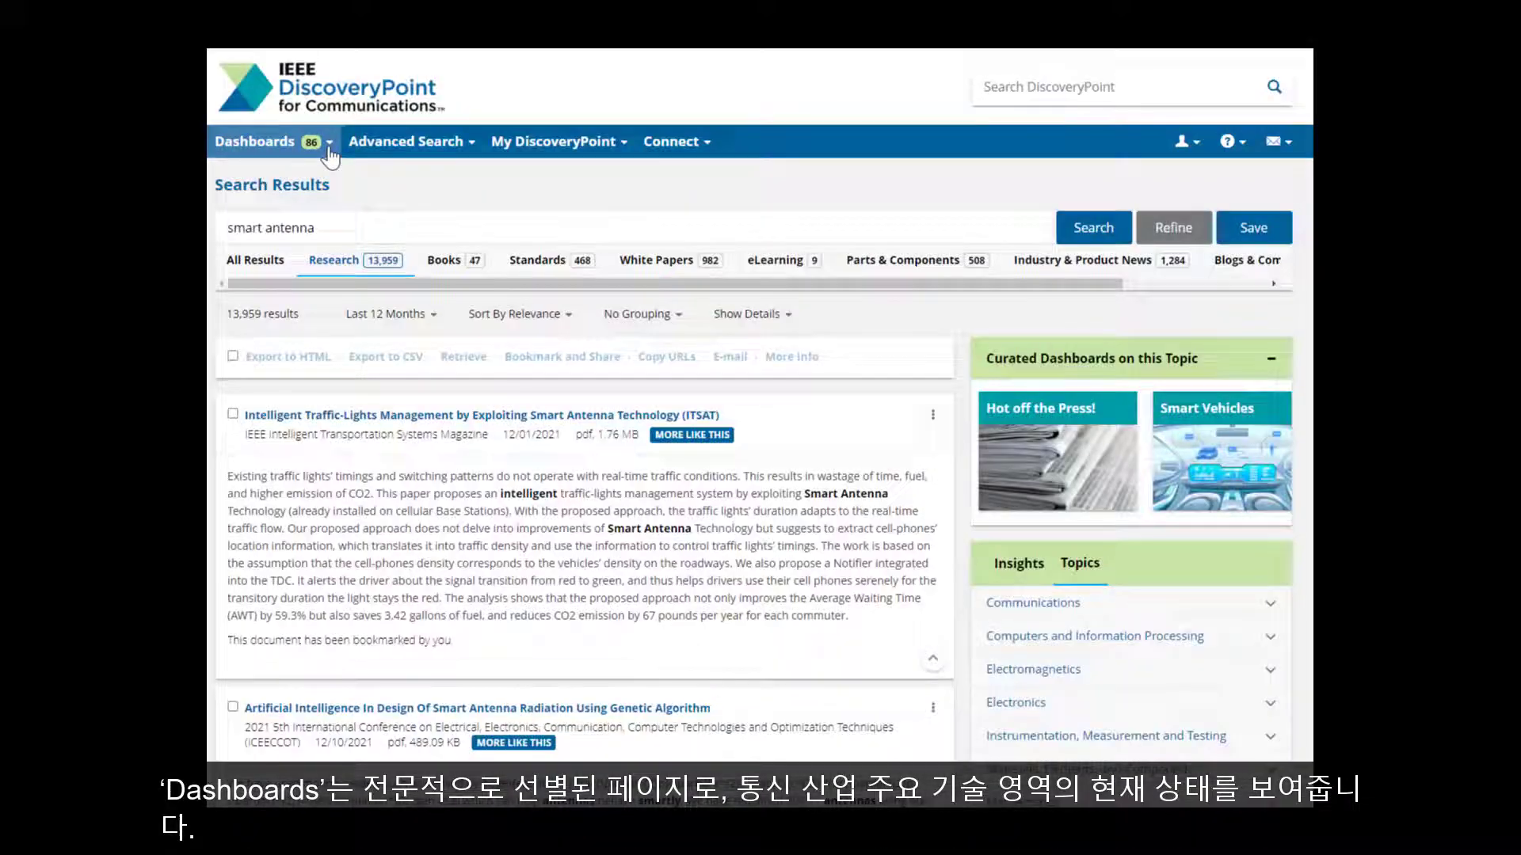
Step: Pick the Smart Vehicles tile from the Dashboard Directory and browse its research, standards and news panels
left_click(328, 151)
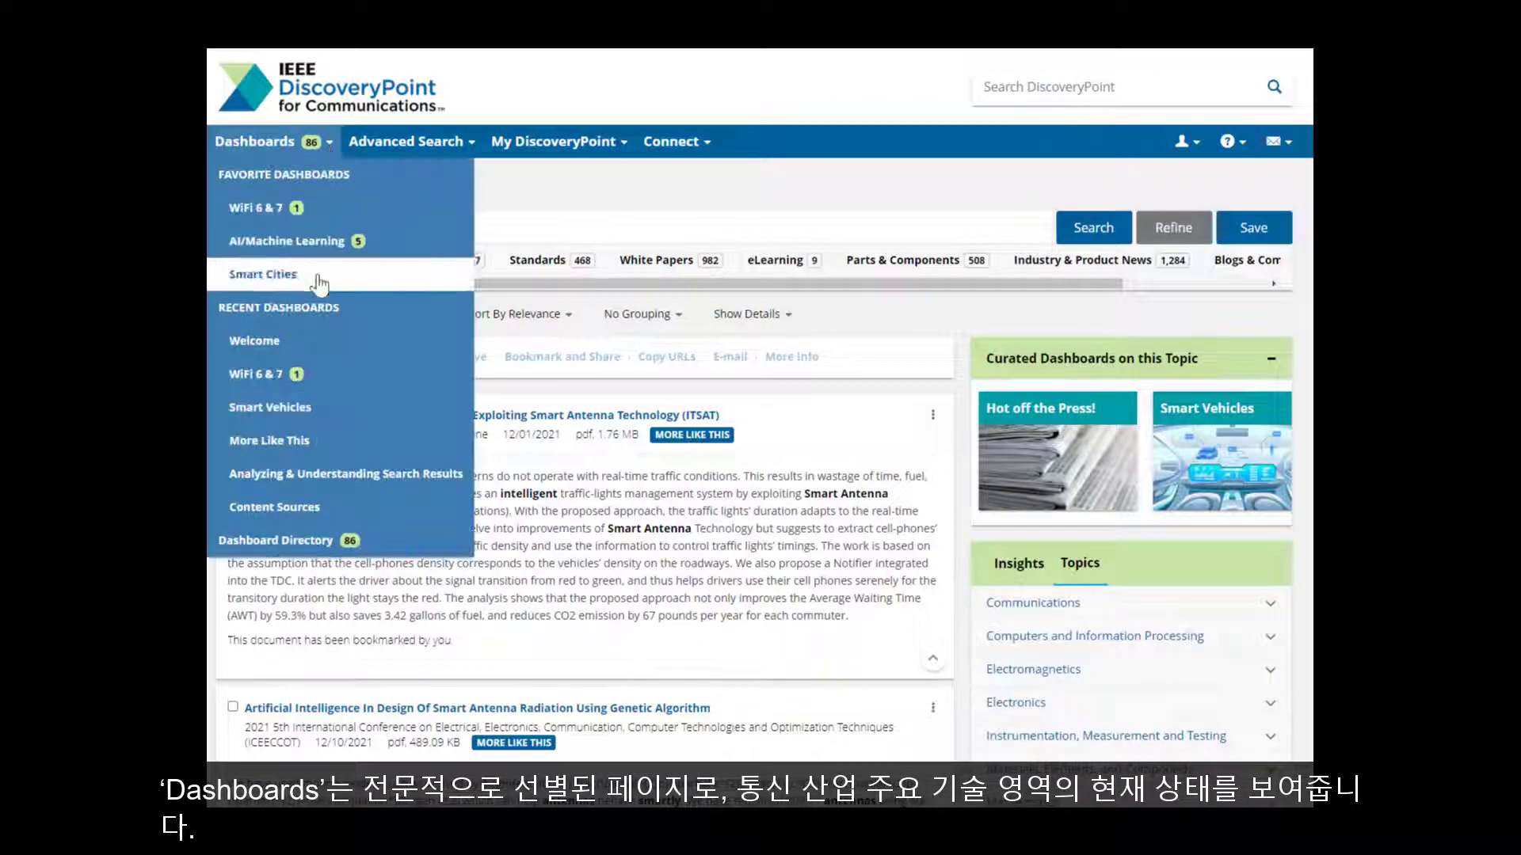
left_click(317, 548)
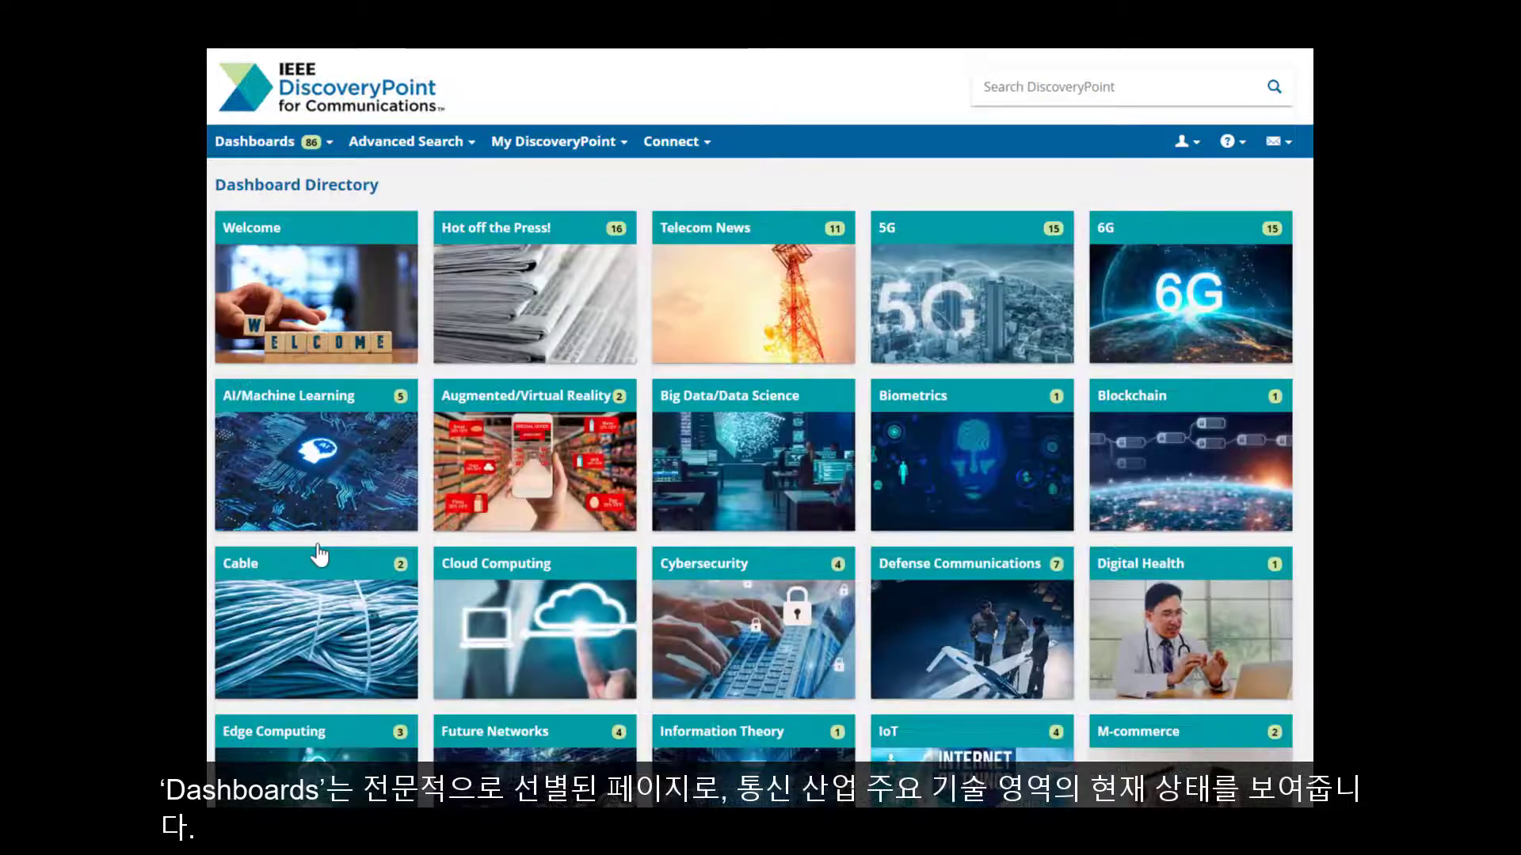
scroll(1029, 541, "down", 8)
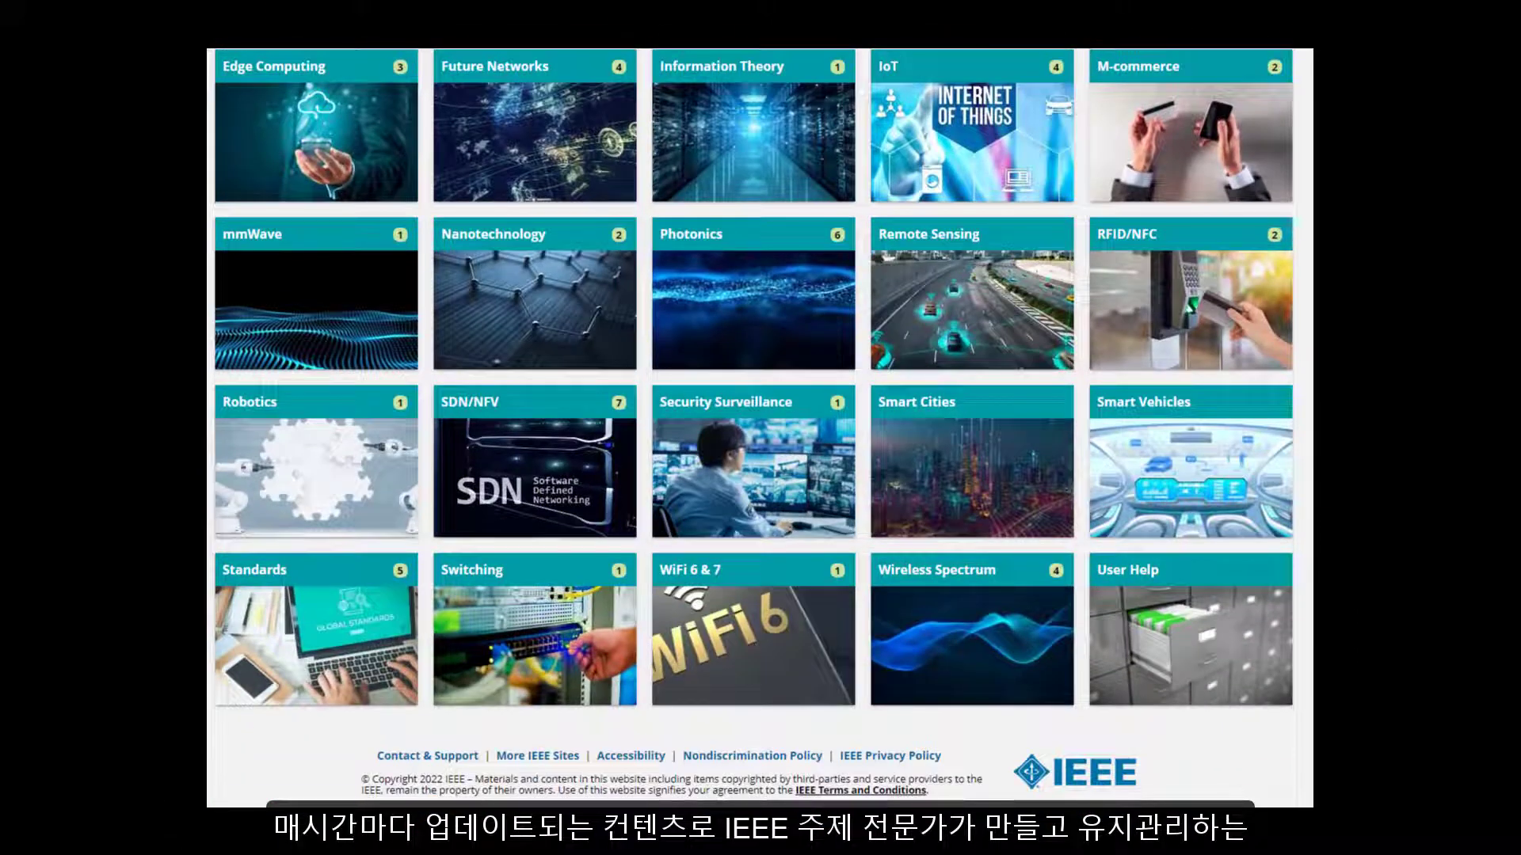
left_click(1164, 482)
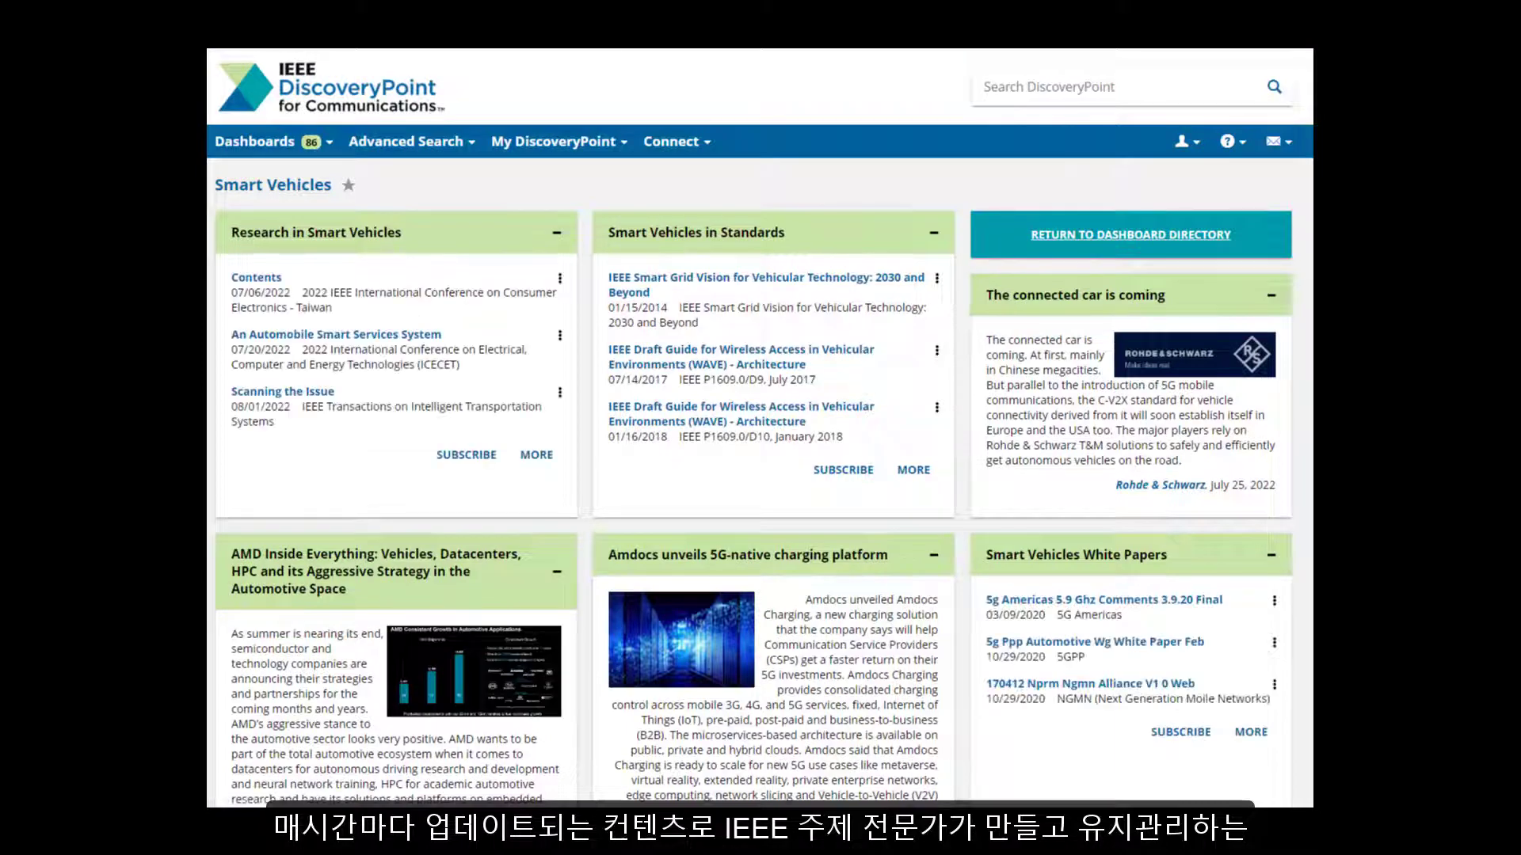
scroll(760, 428, "down", 3)
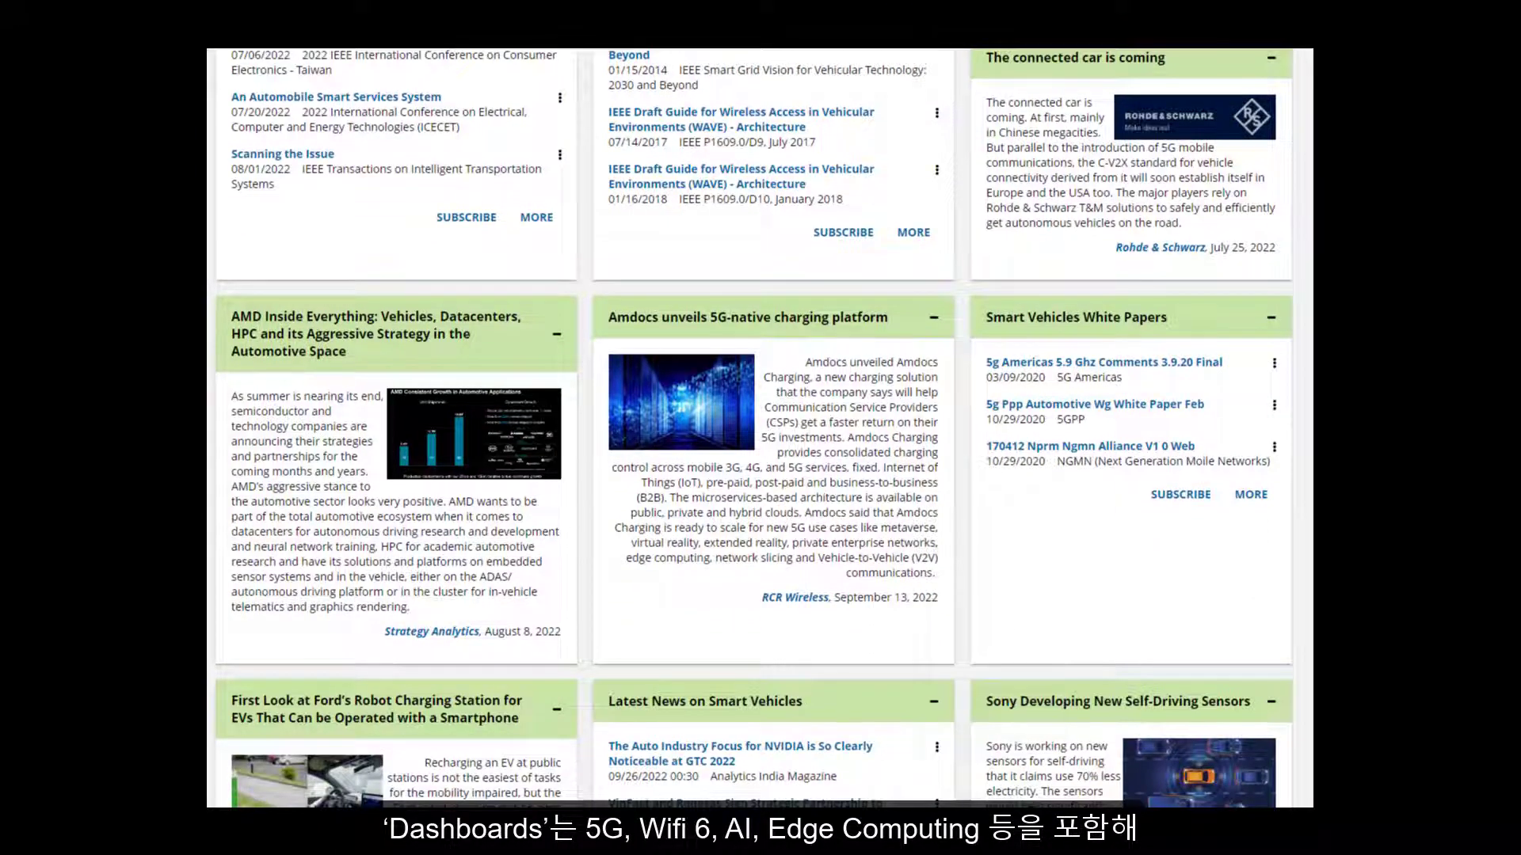
scroll(761, 428, "down", 8)
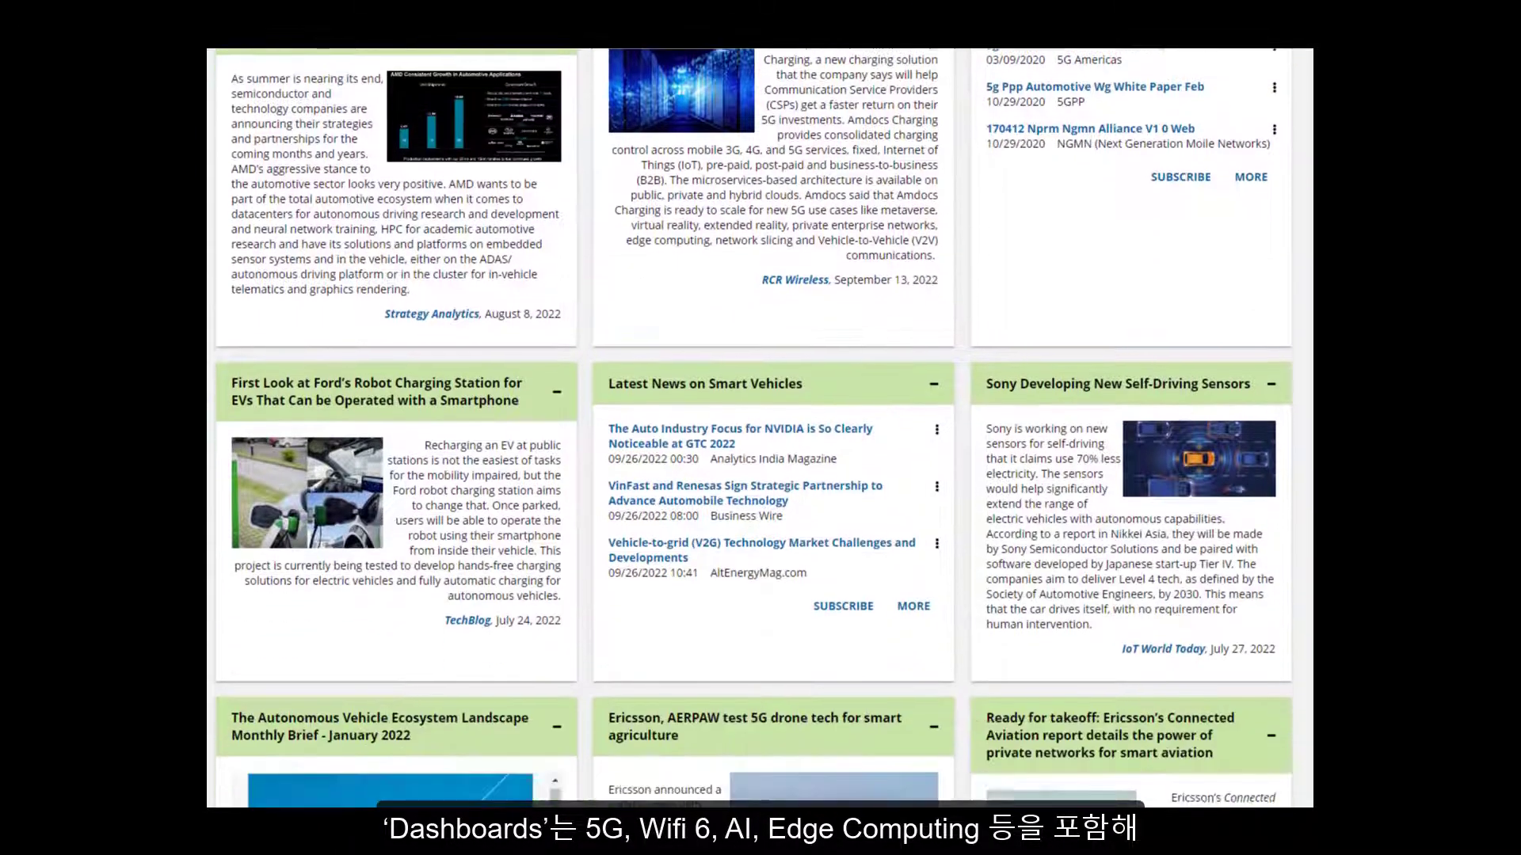
scroll(761, 428, "down", 15)
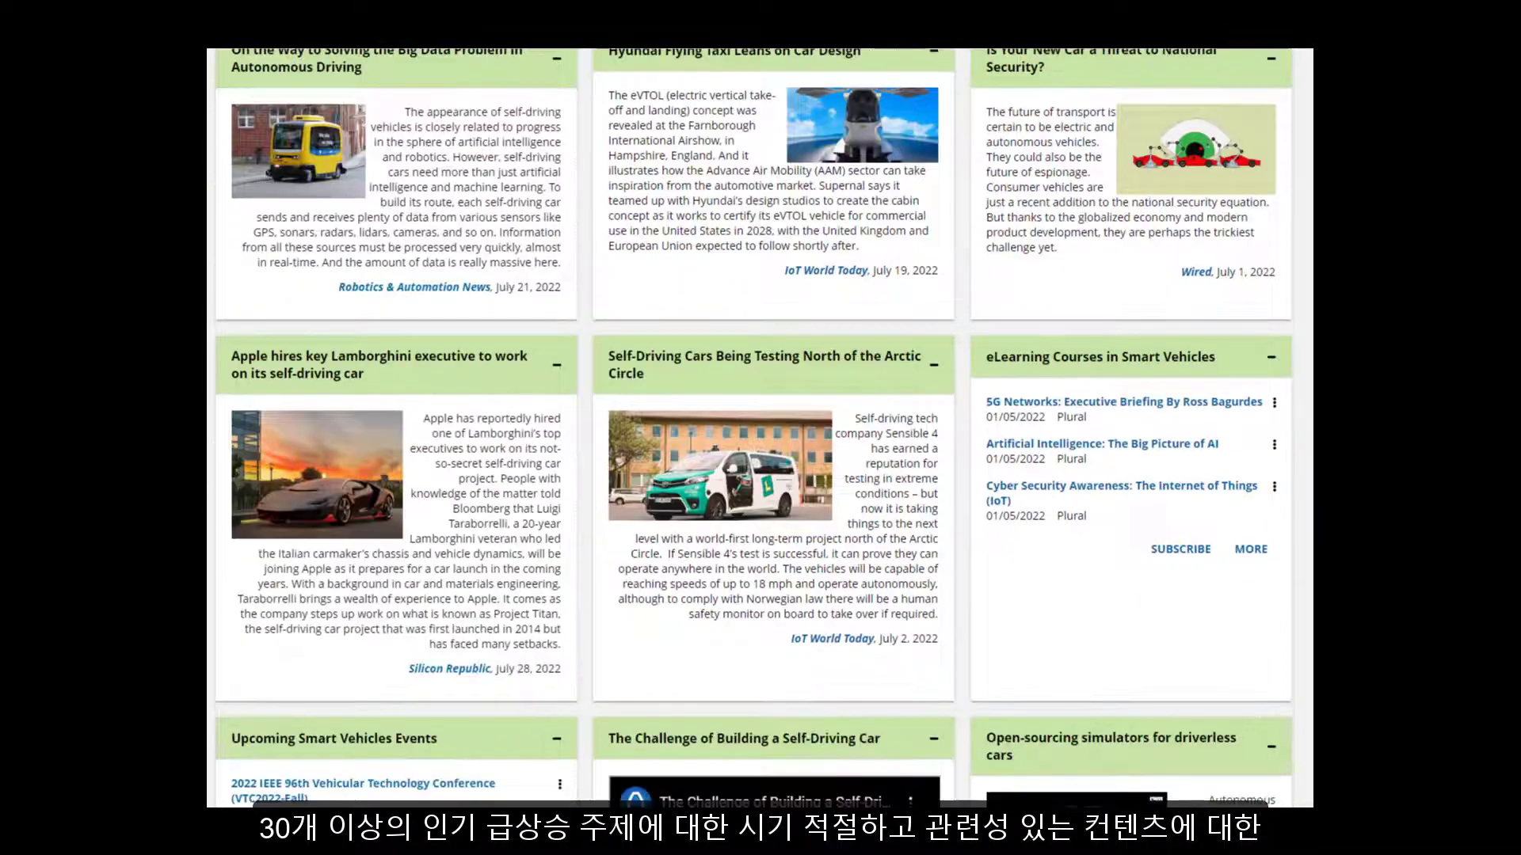
scroll(760, 428, "down", 4)
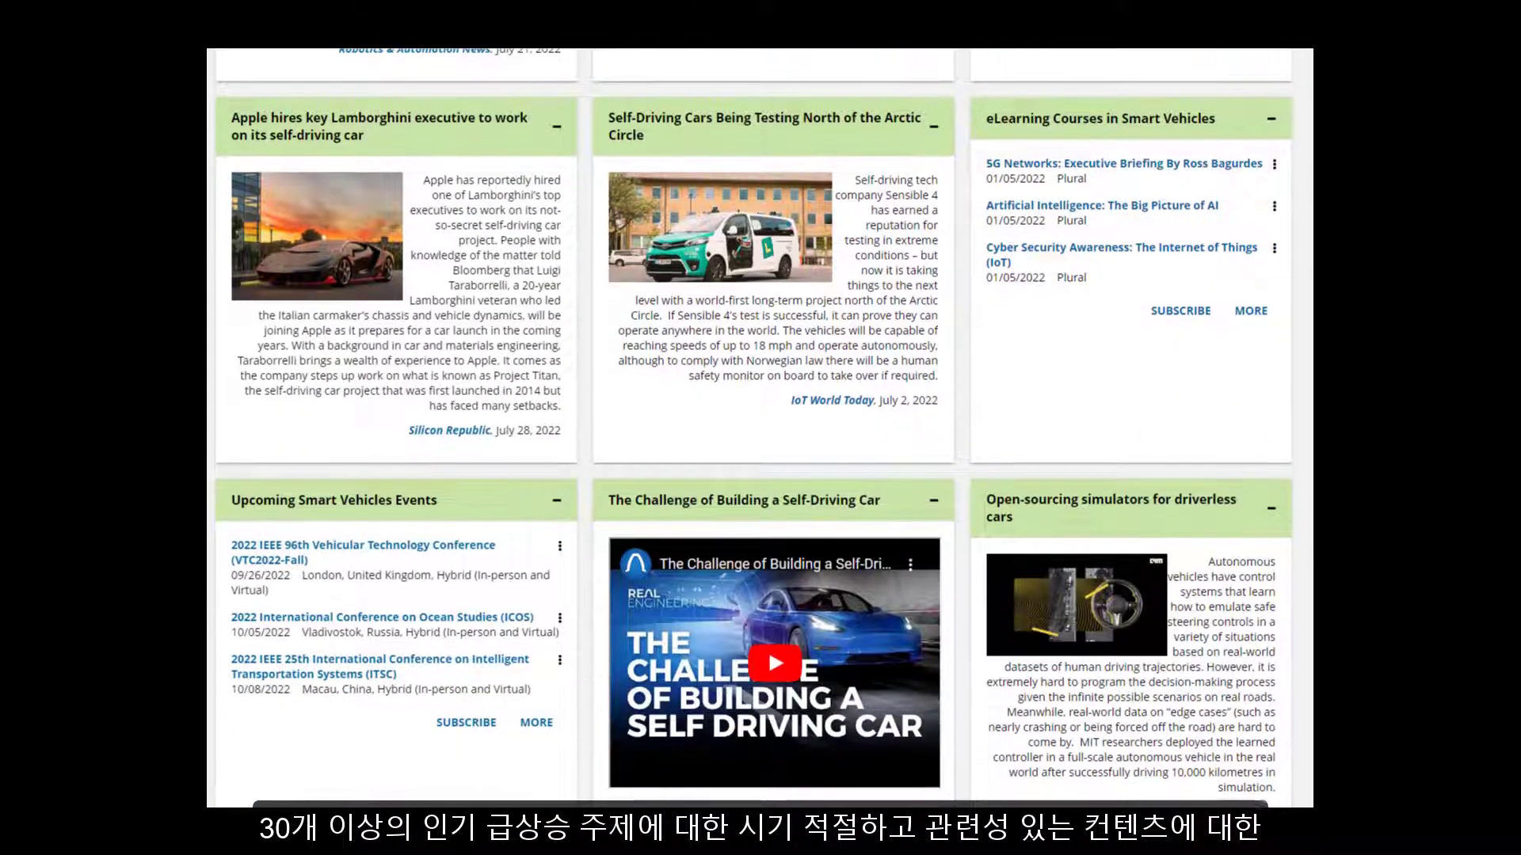
scroll(760, 428, "down", 5)
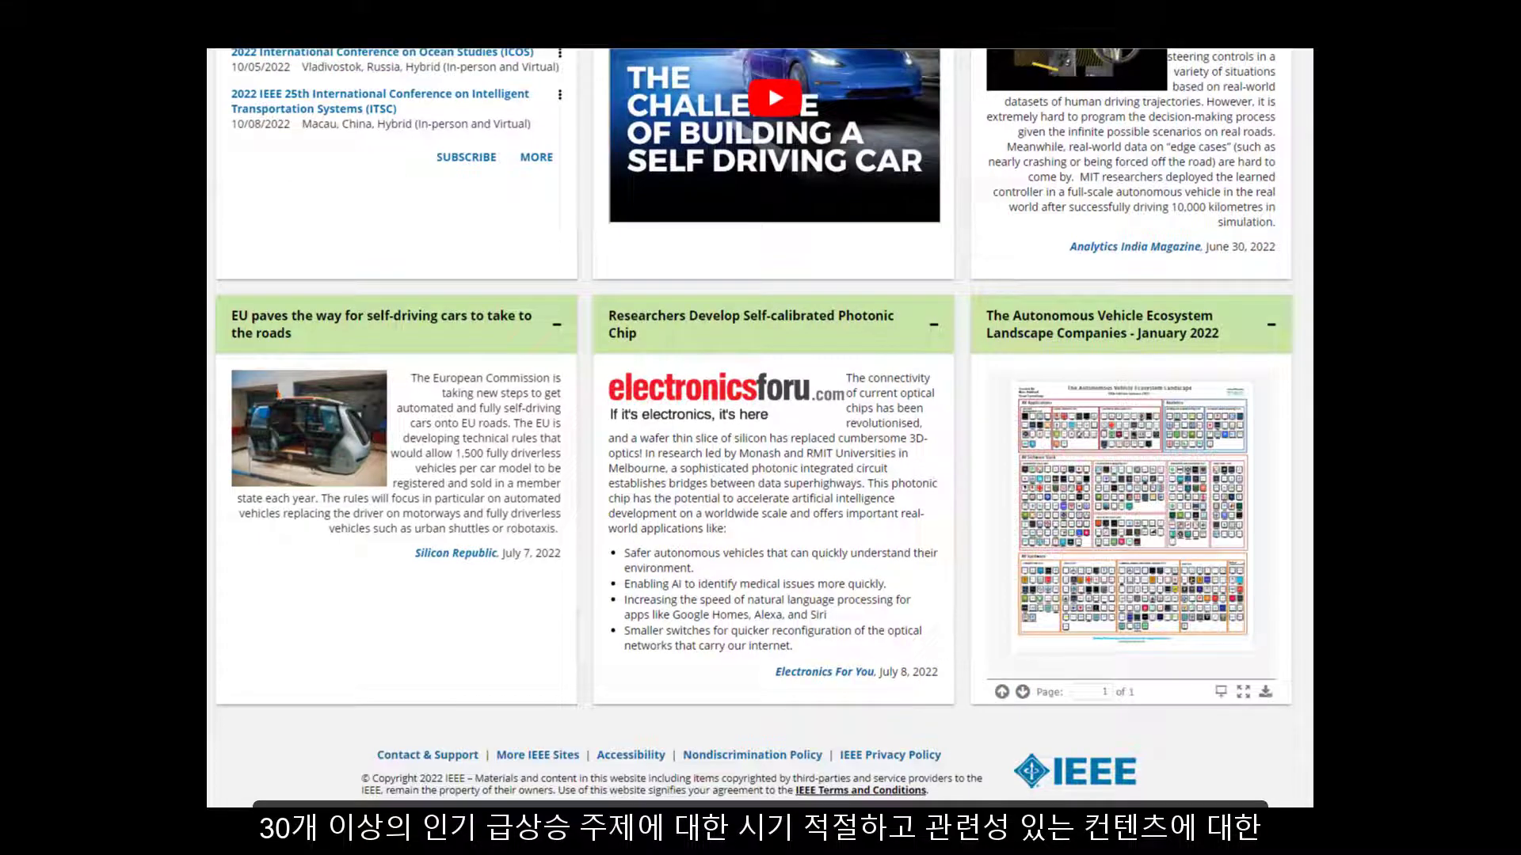
scroll(917, 343, "up", 20)
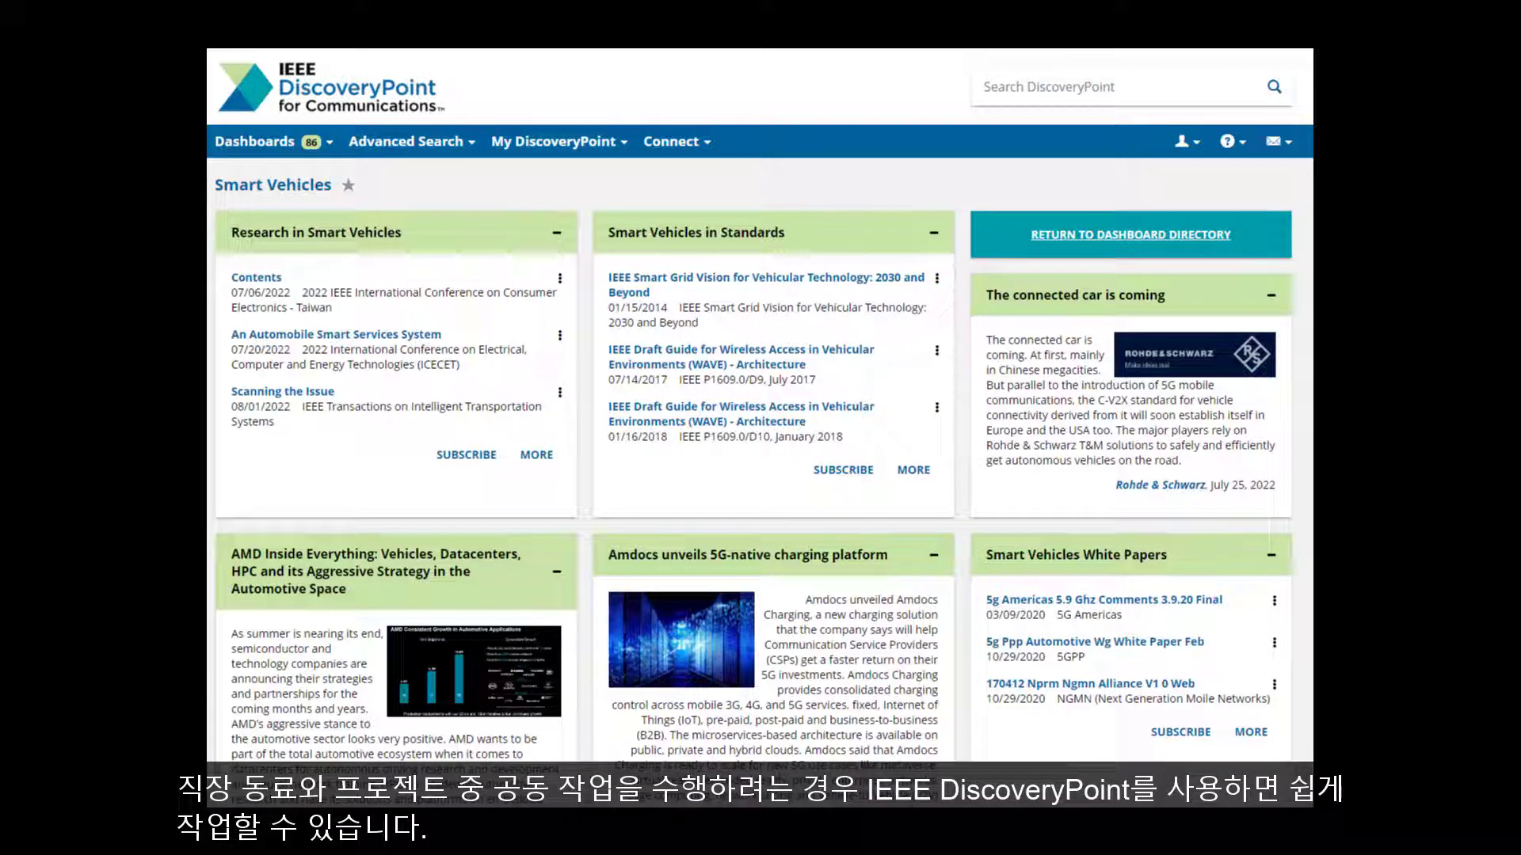
Step: On the My Colleagues page, search for a user by the colleague's full name
left_click(704, 145)
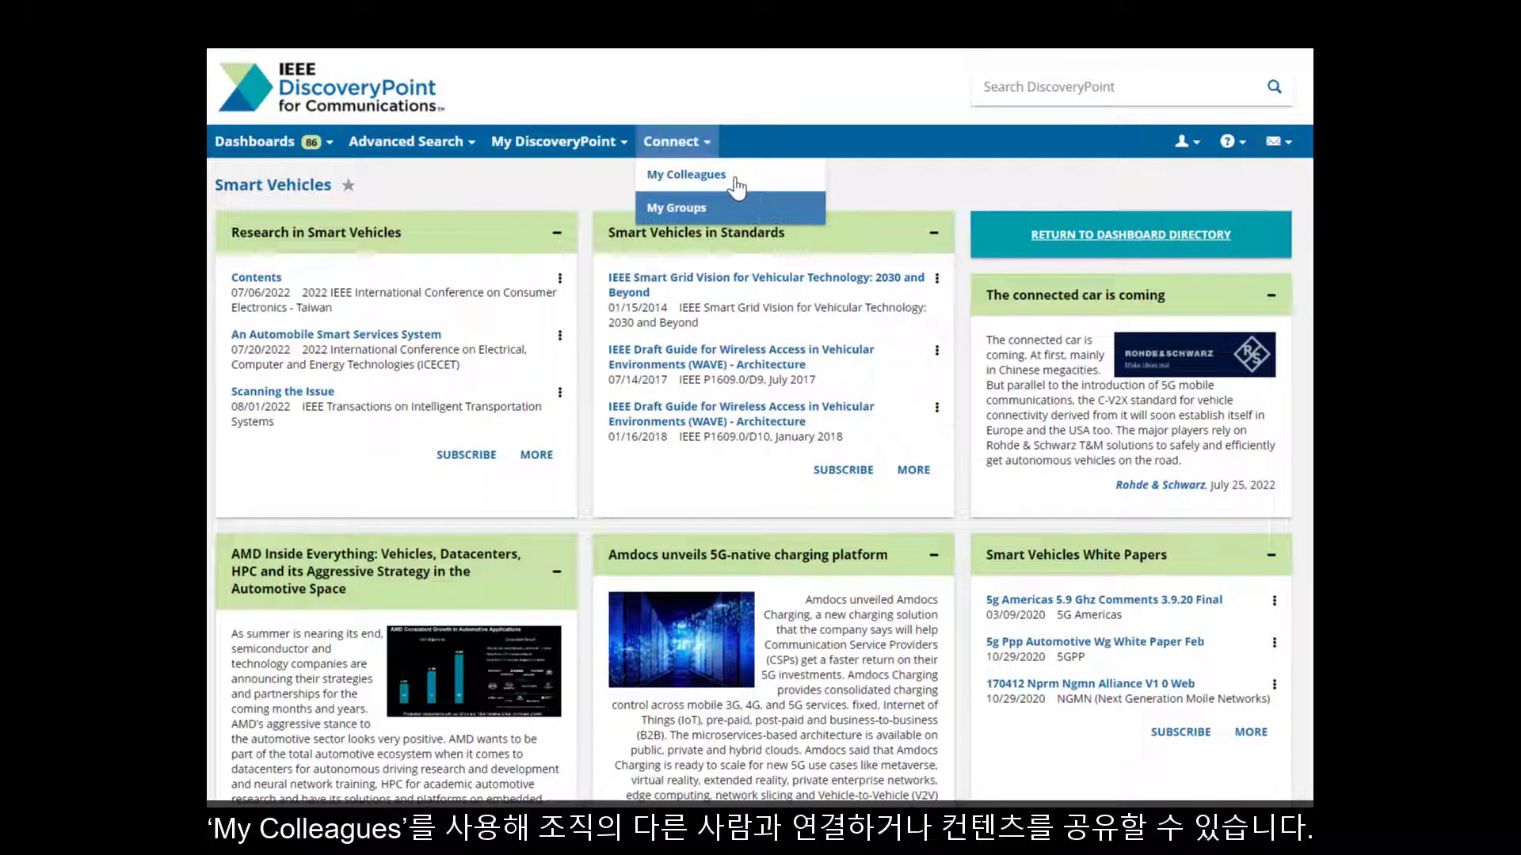
left_click(736, 184)
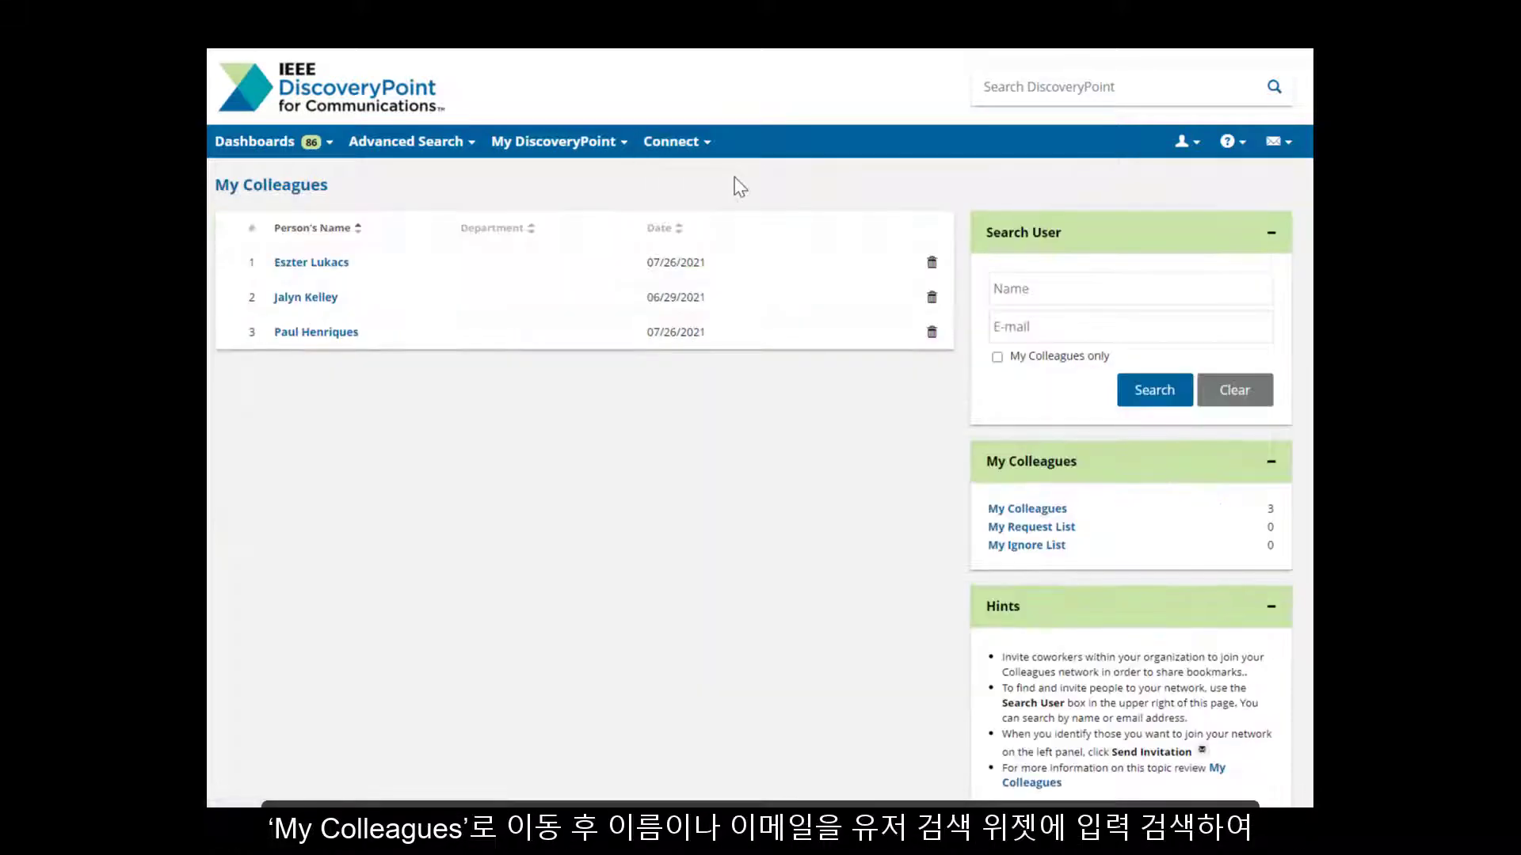
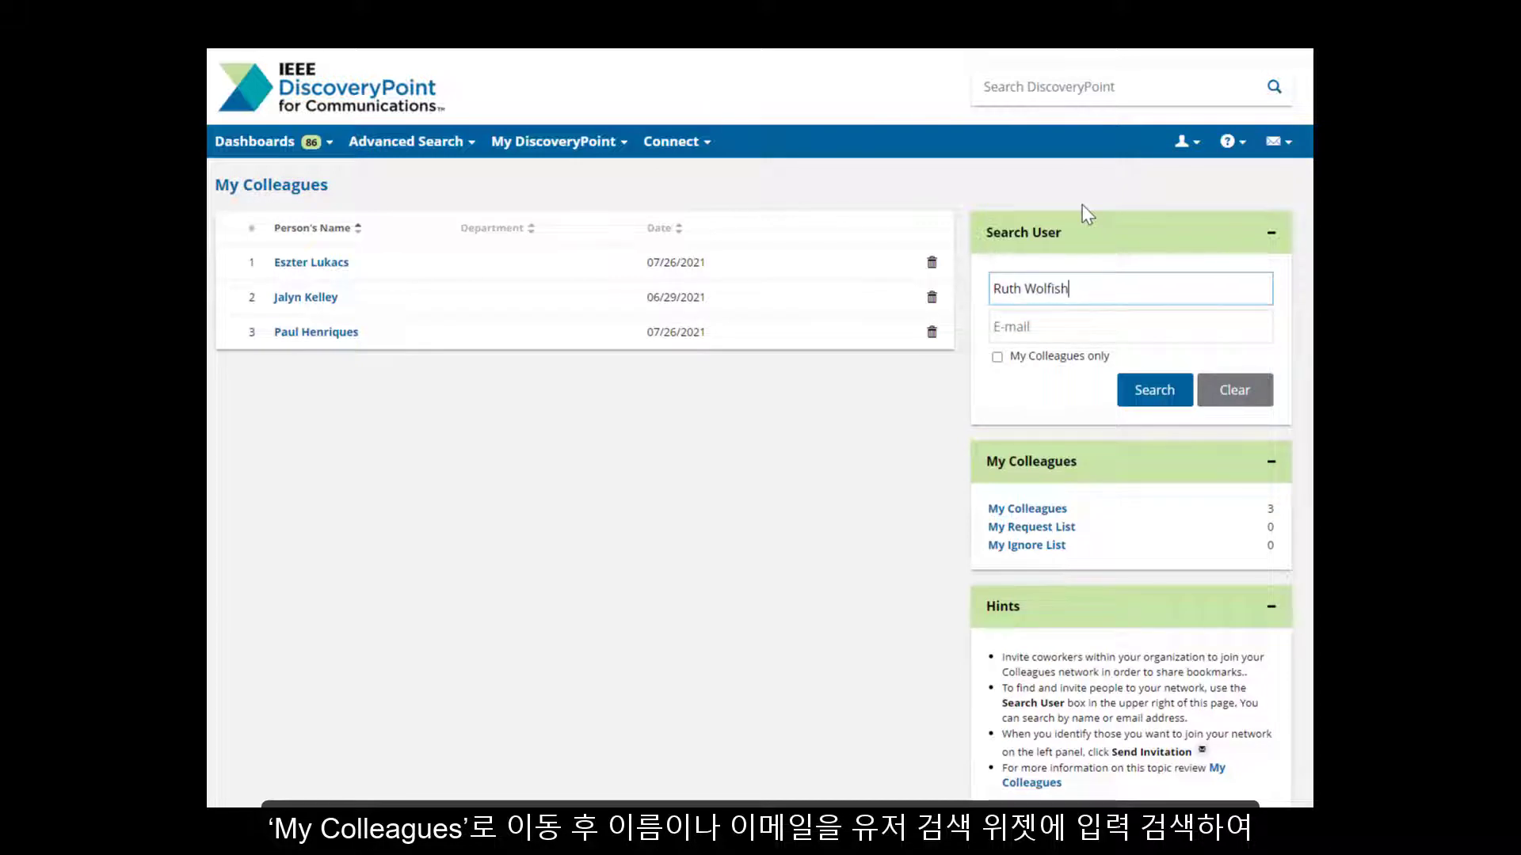
left_click(1155, 390)
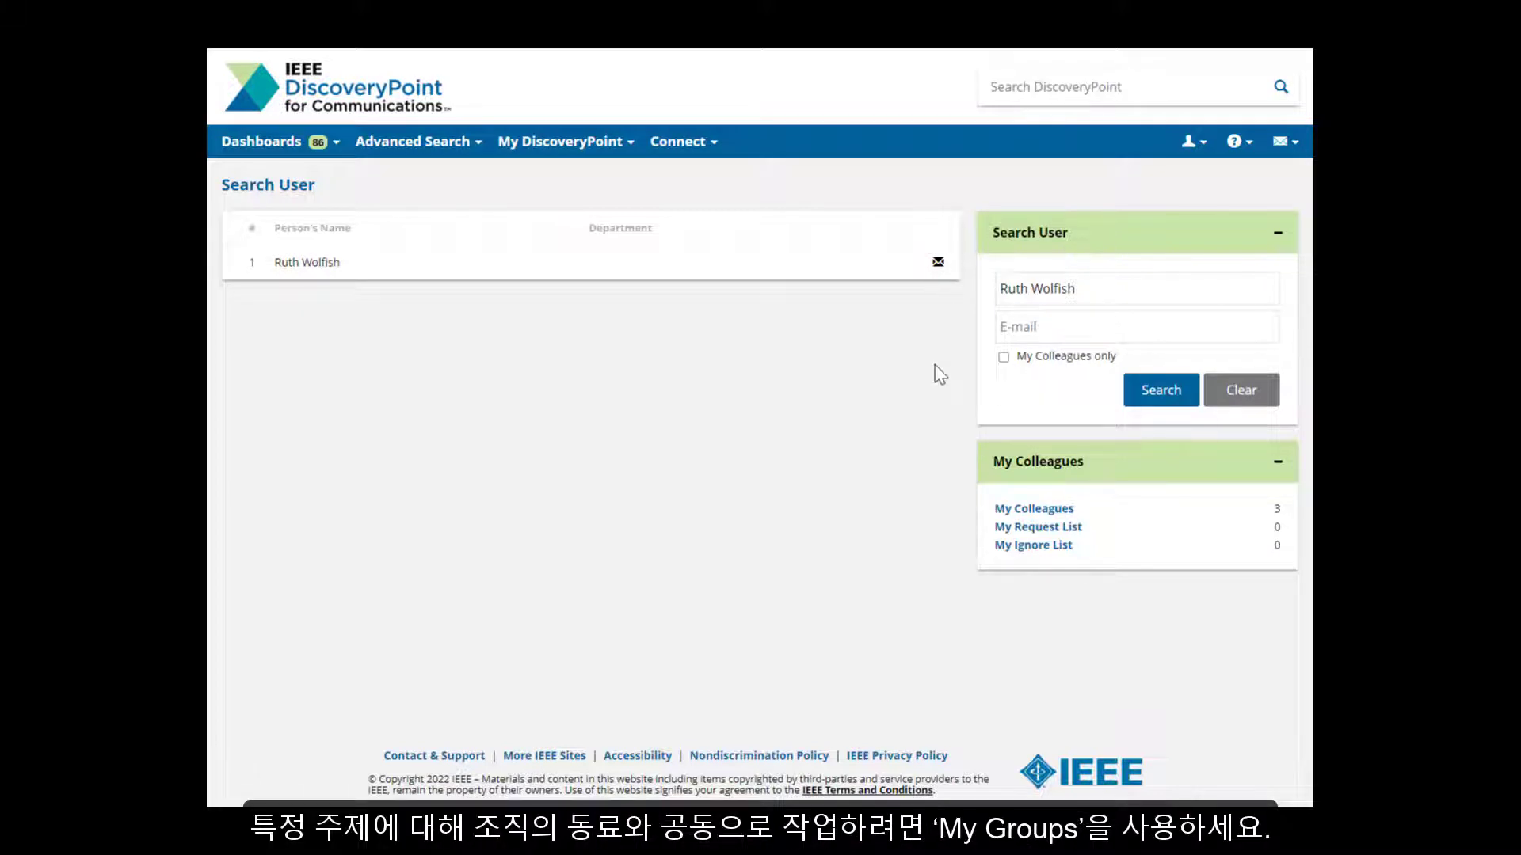
Step: Open the C-V2X group from My Groups and scroll through its bookmarks, discussions and research
left_click(713, 146)
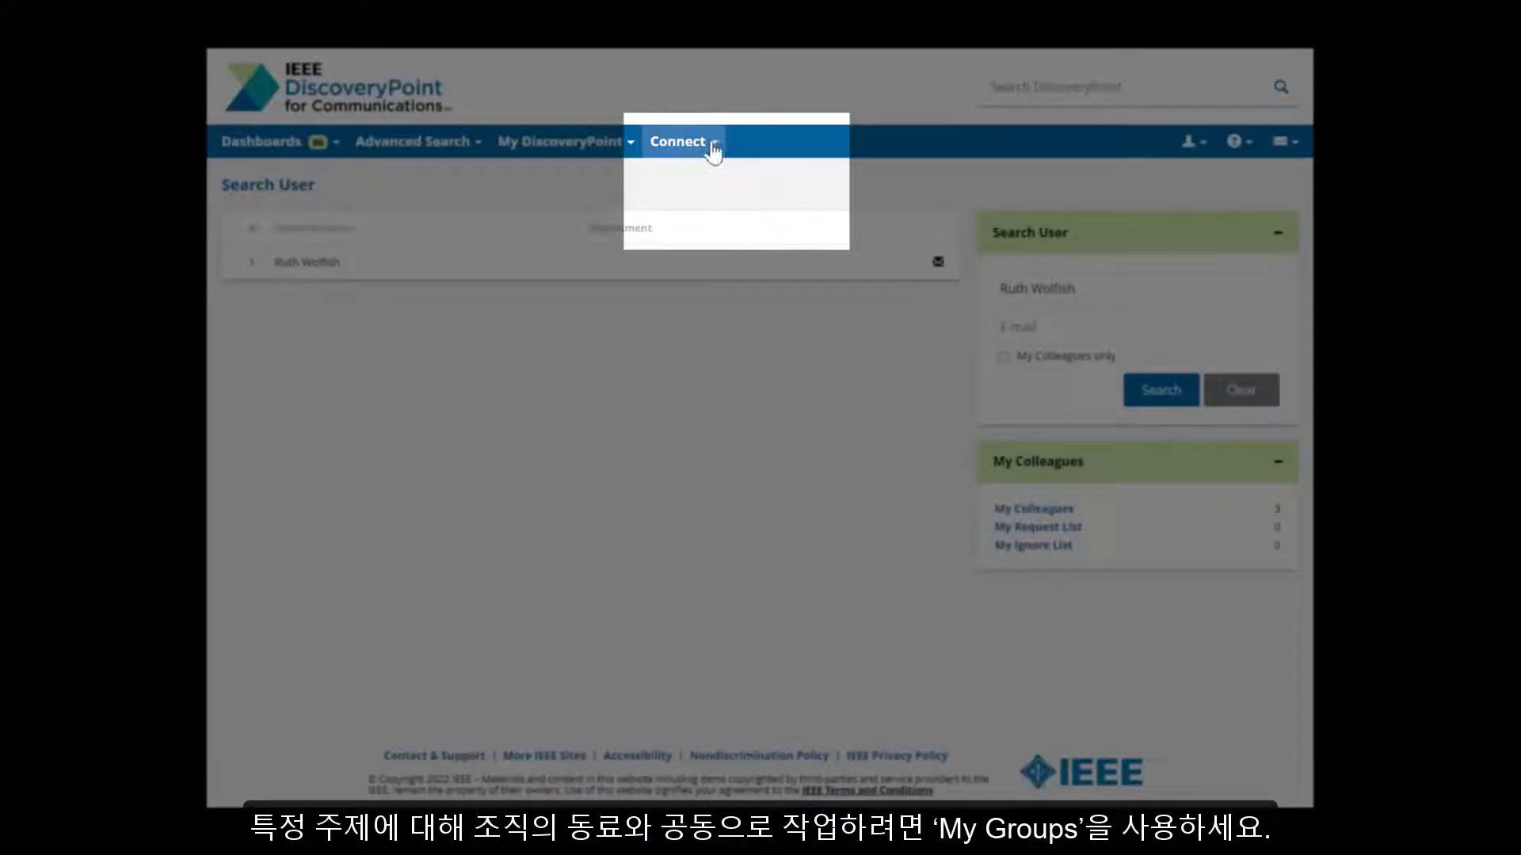
left_click(686, 210)
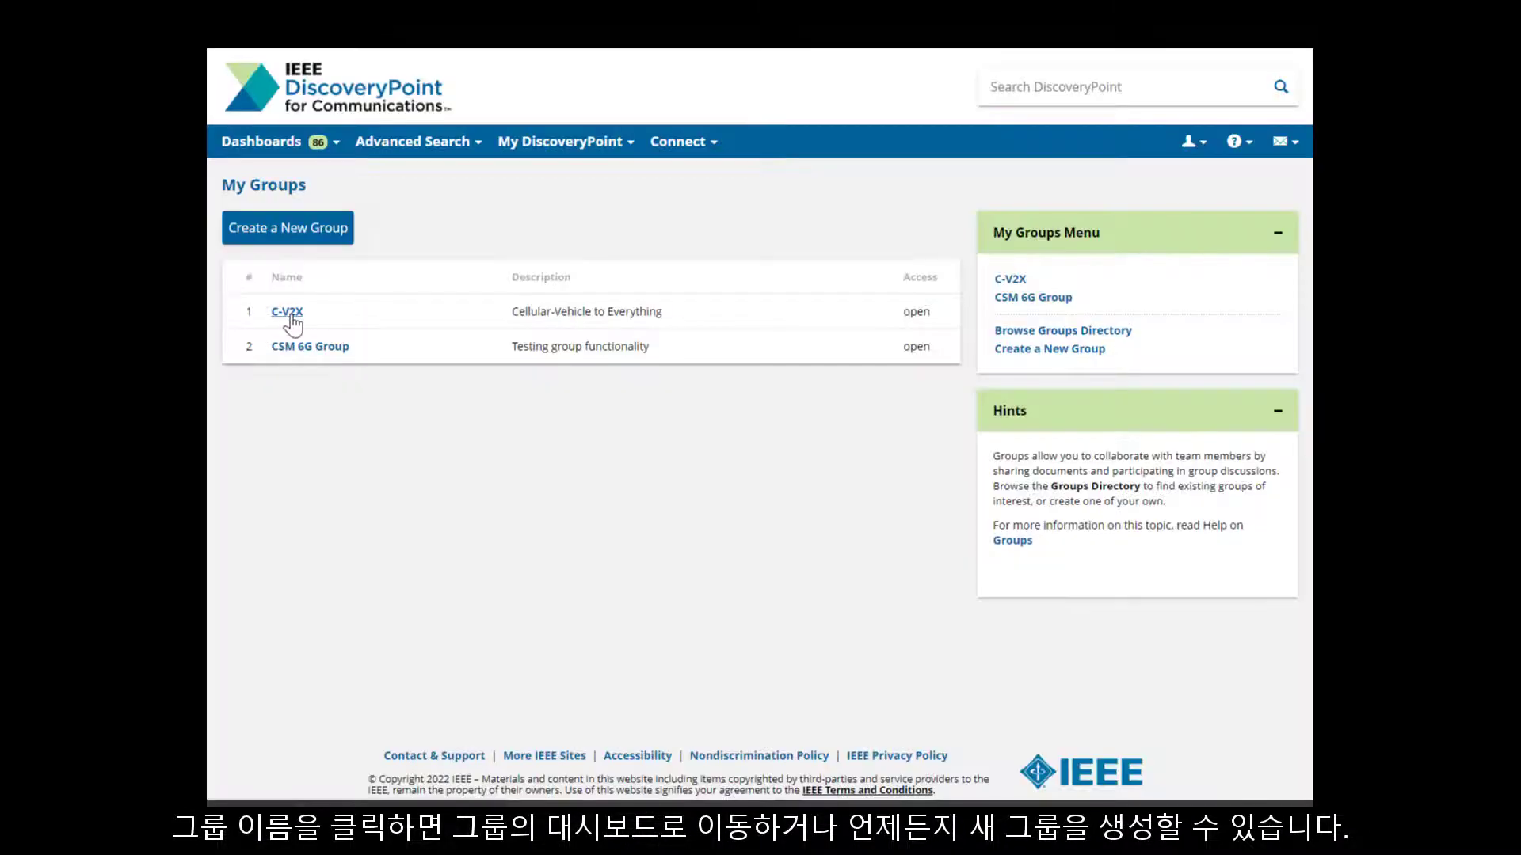
left_click(289, 313)
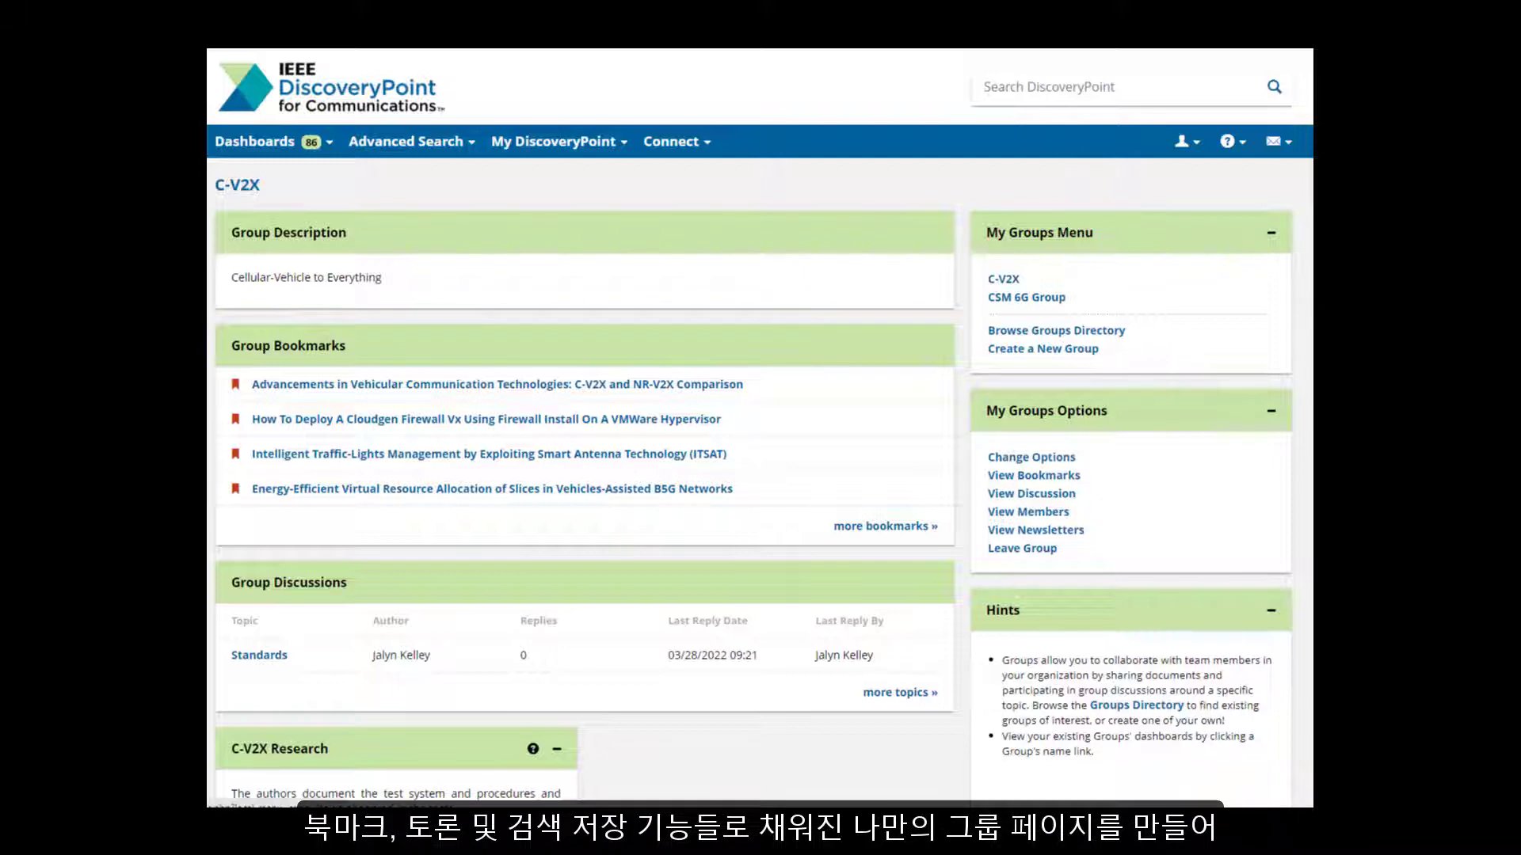
scroll(760, 427, "down", 9)
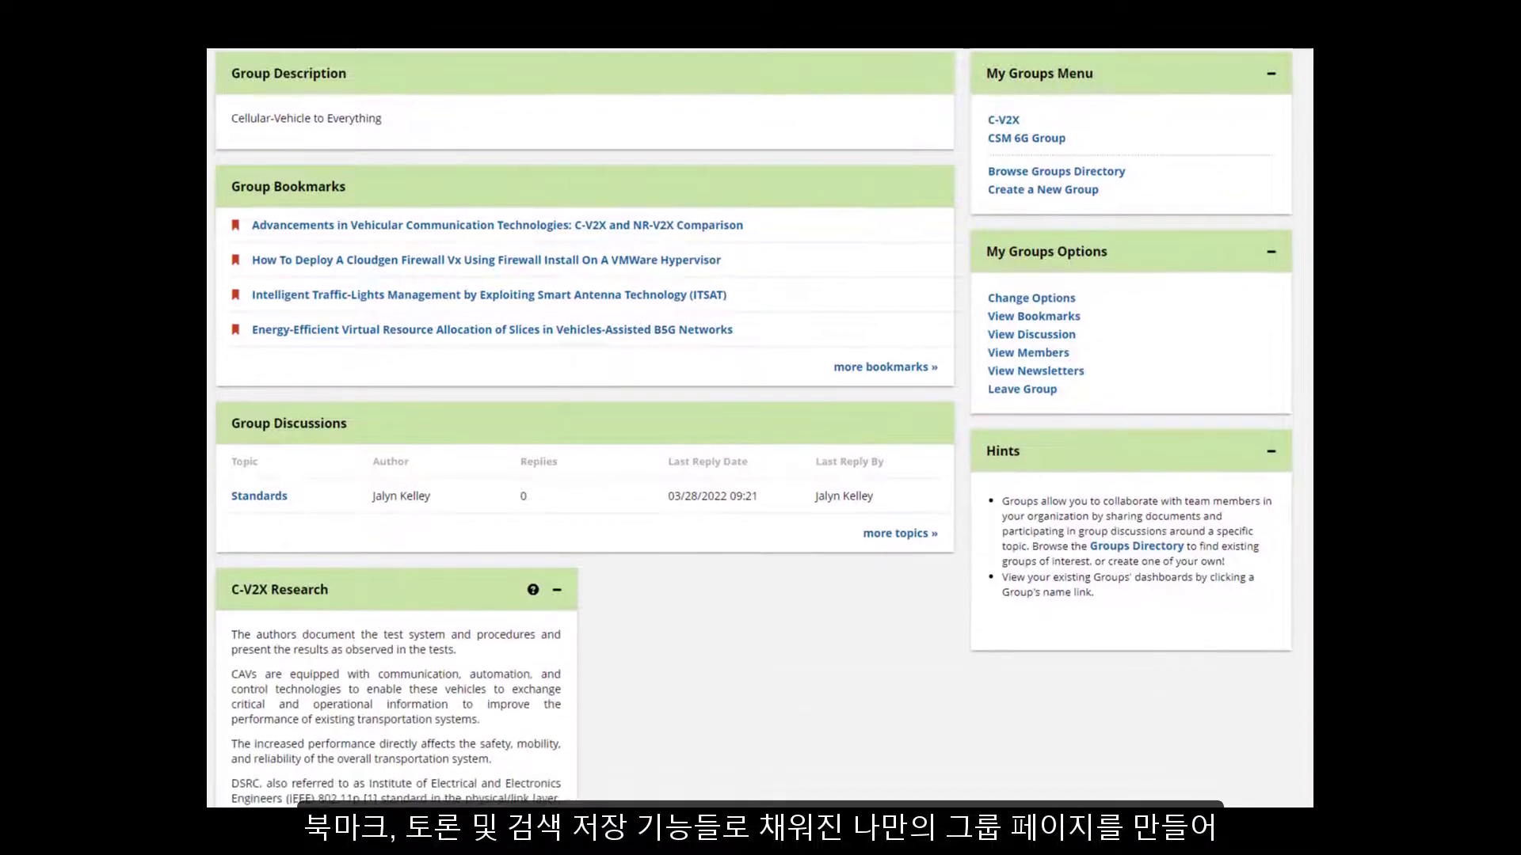
scroll(760, 428, "down", 4)
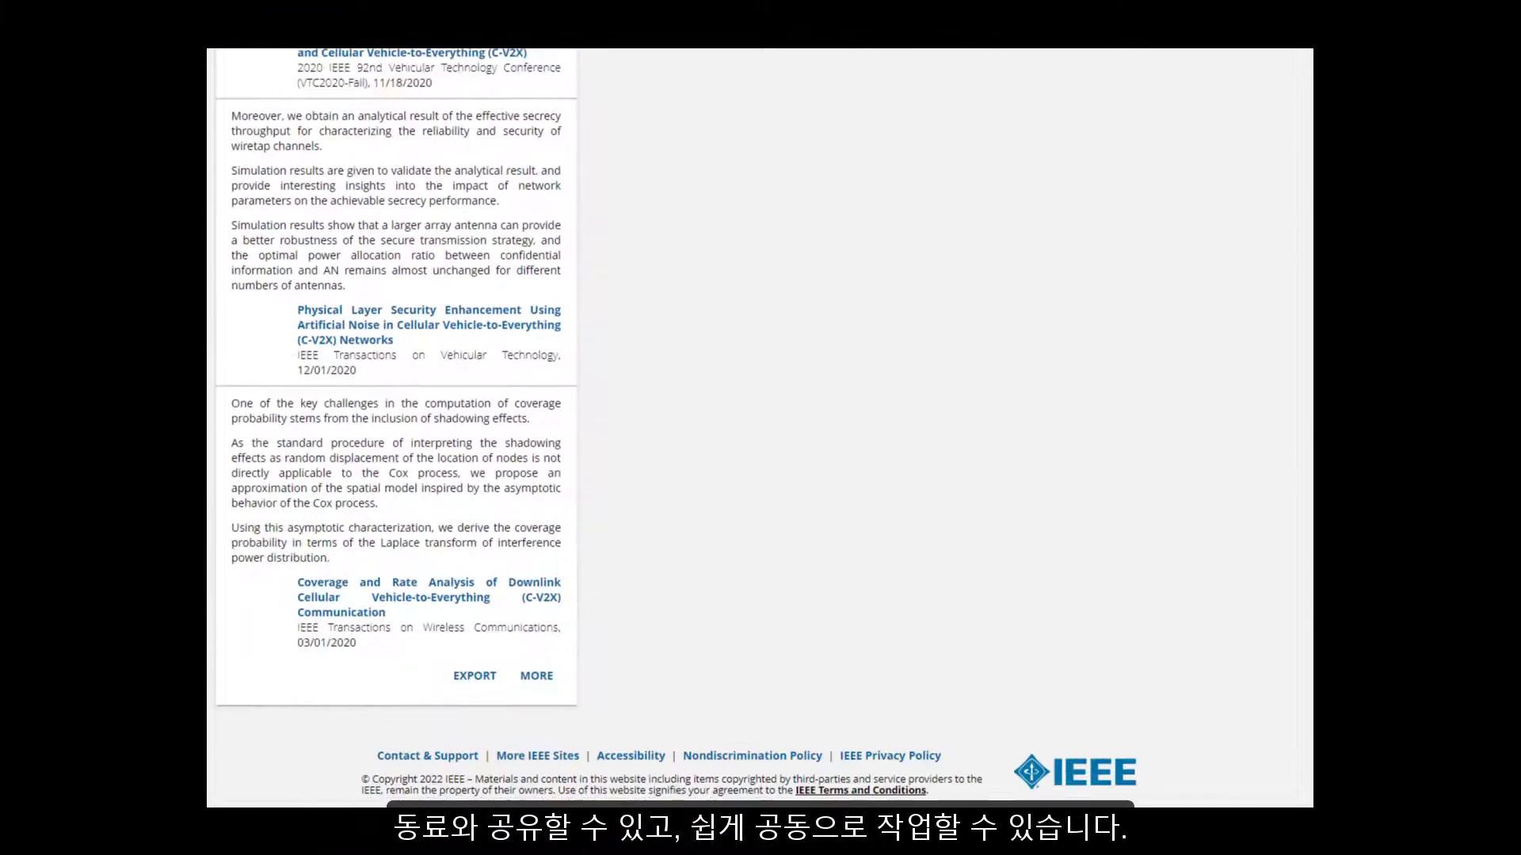
scroll(760, 427, "up", 13)
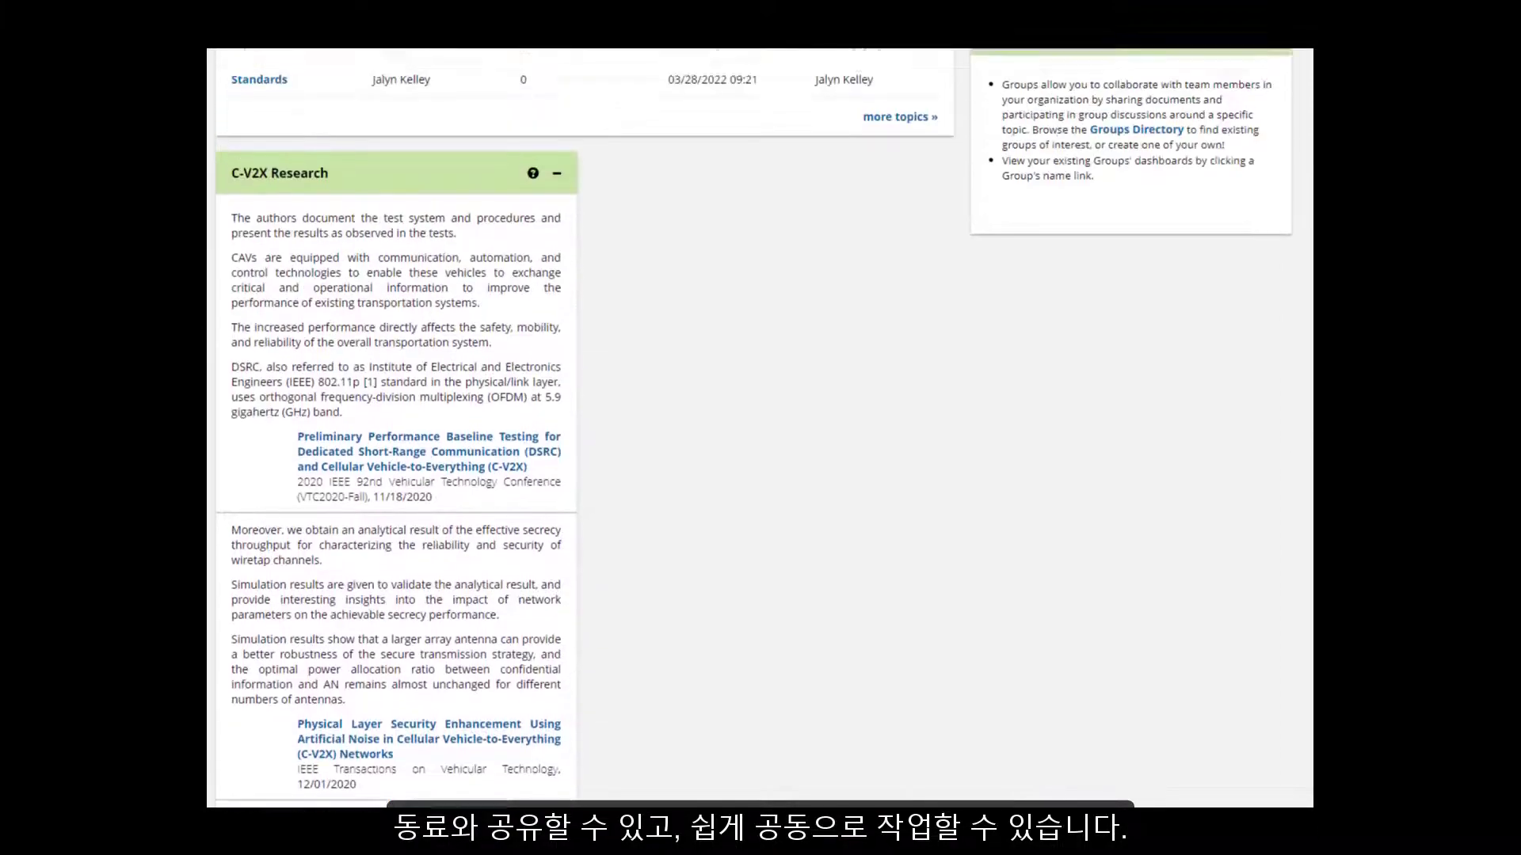
scroll(761, 428, "up", 2)
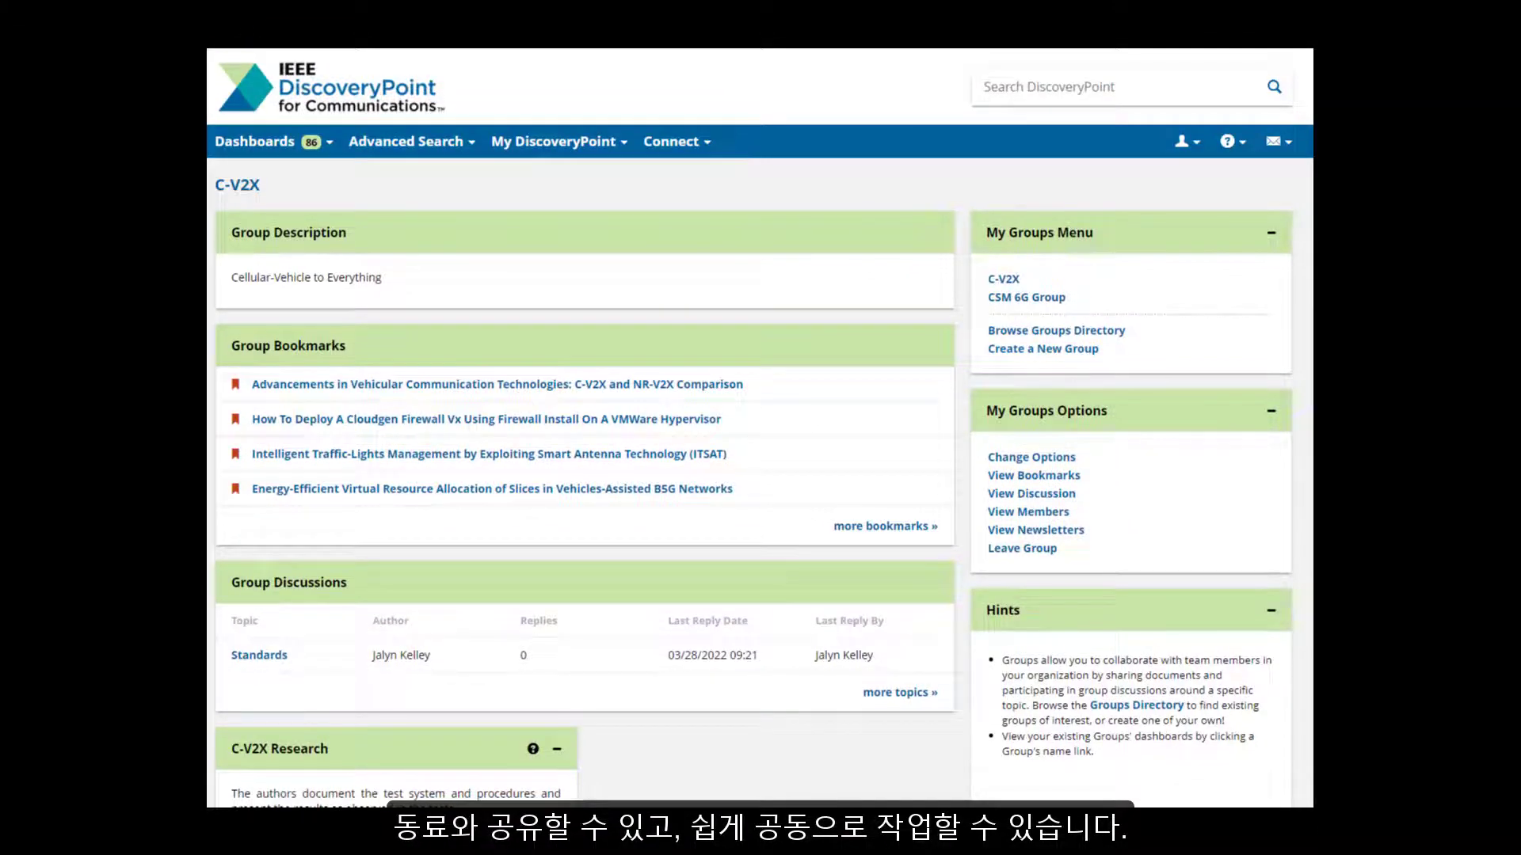